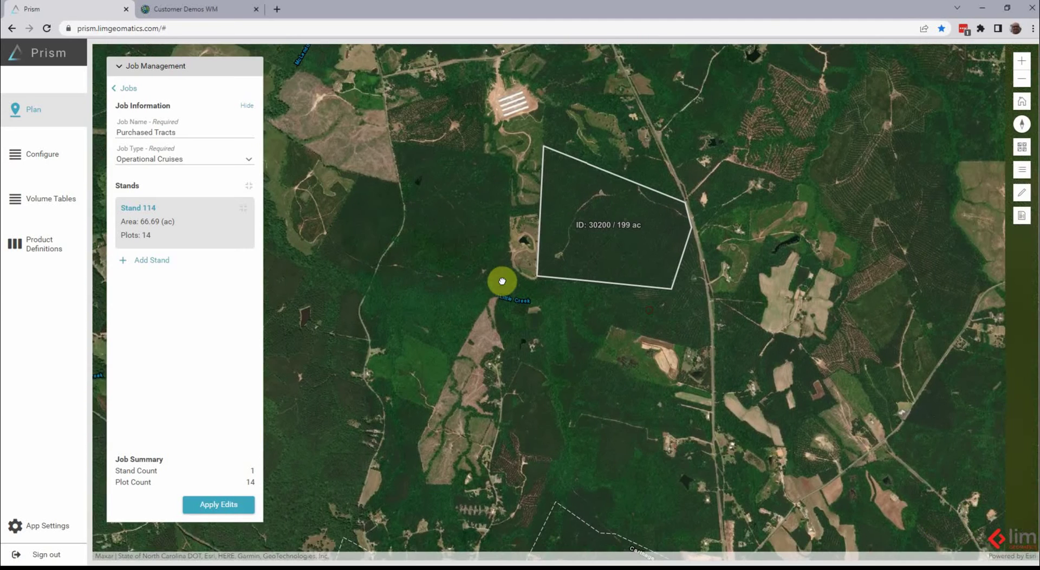
Examine the area around stand 30200 on the Prism map and the matching parcels in ArcGIS Pro
left_click_drag(506, 321, 558, 356)
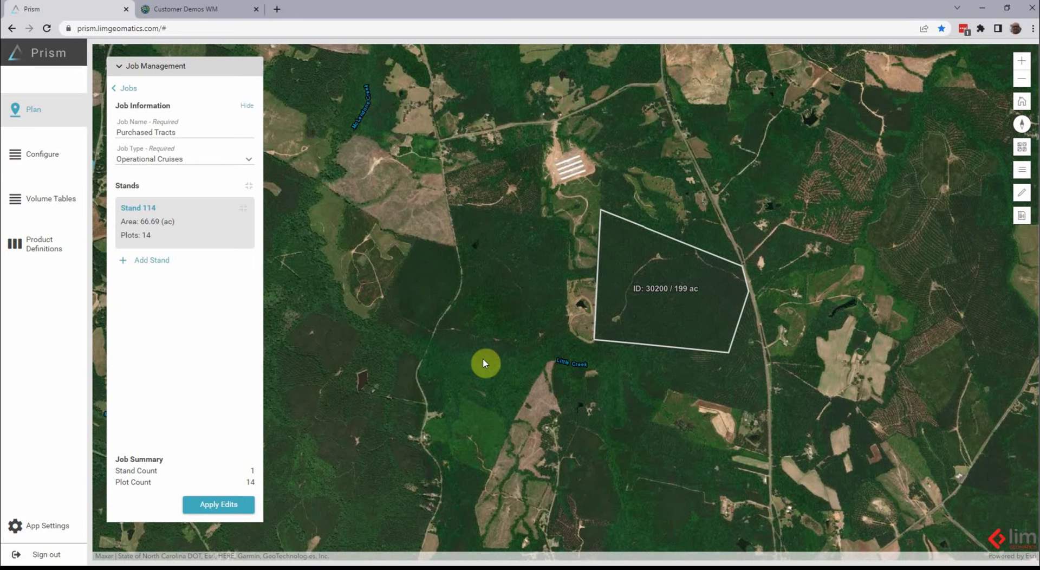
left_click_drag(557, 309, 522, 308)
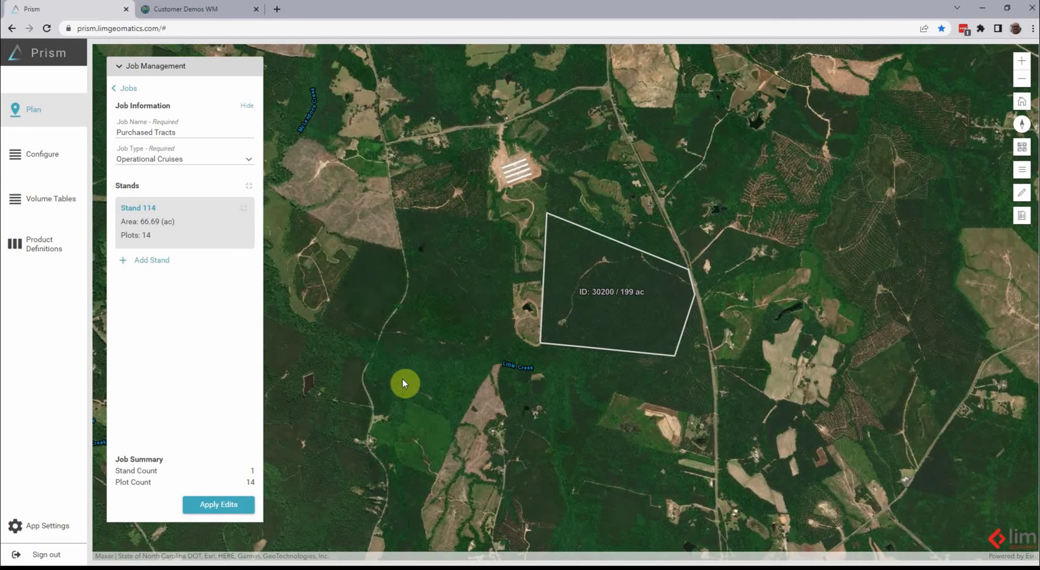
left_click(981, 8)
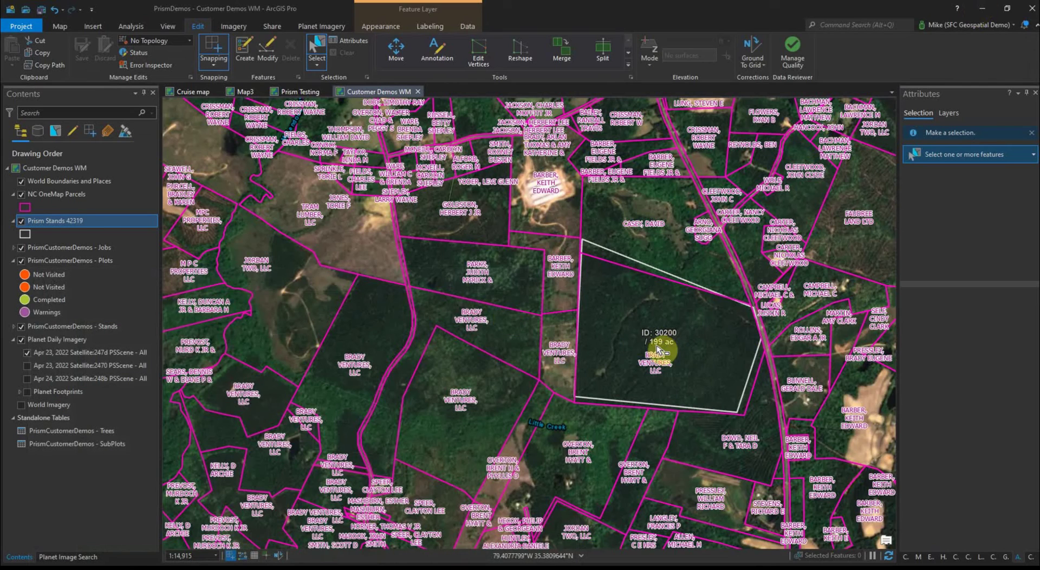
left_click_drag(604, 325, 521, 302)
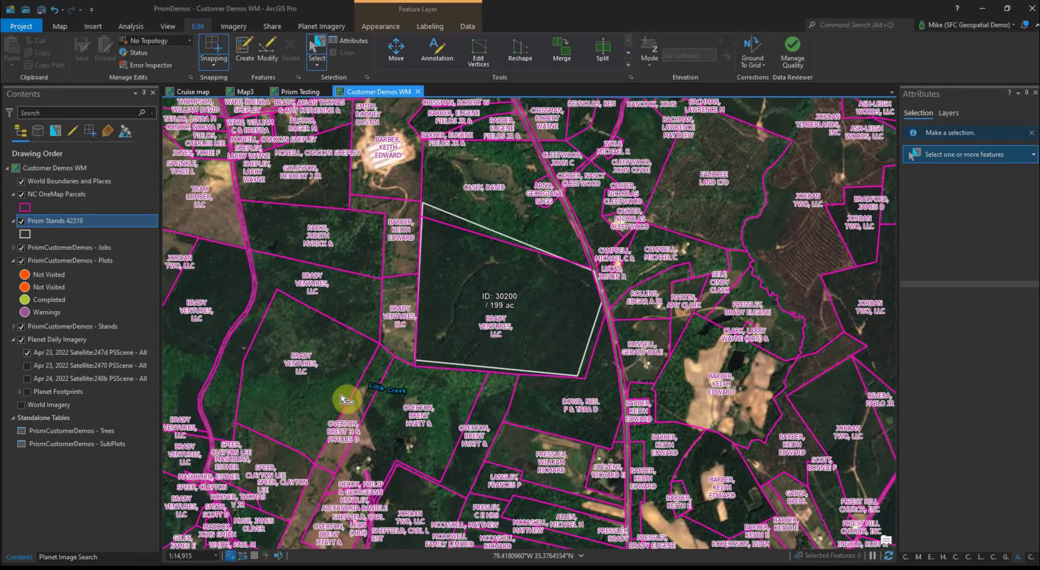
left_click(982, 8)
In the iPad Collect form, add the remaining boundary points of the new stand along the parcel southwest of stand 30200, about 125.3 ac
left_click_drag(542, 81, 571, 78)
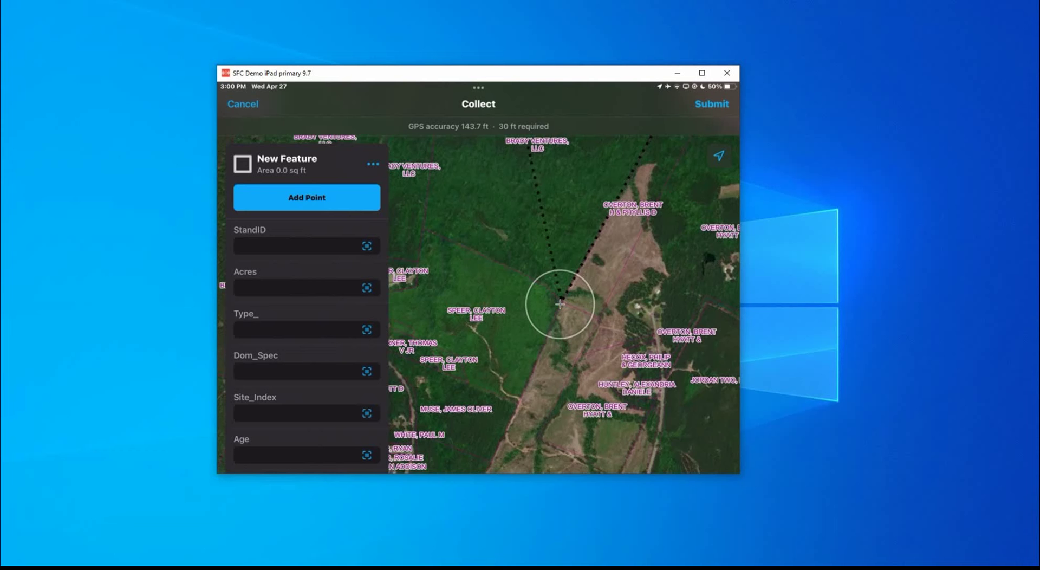
left_click(306, 198)
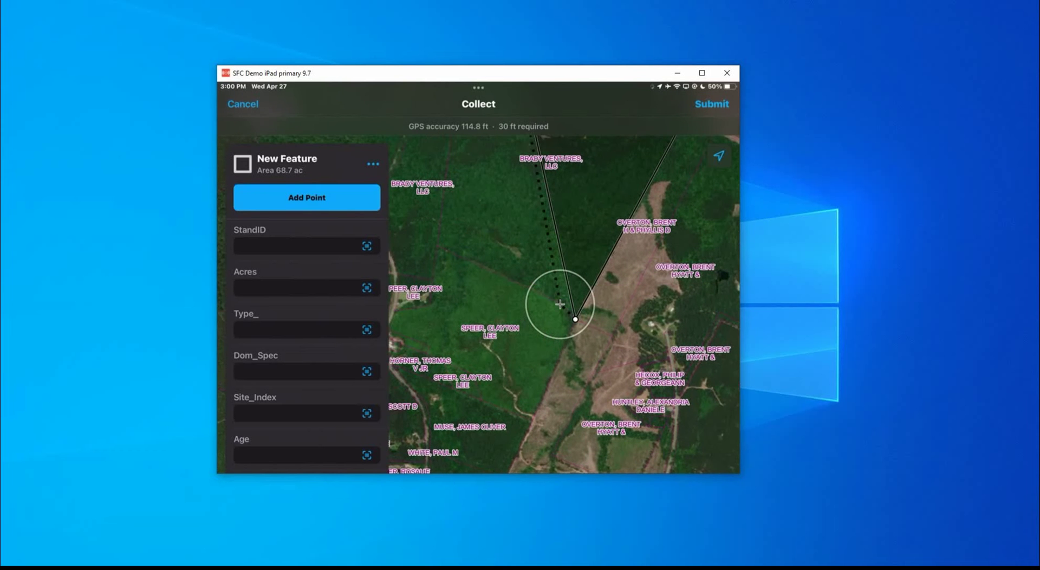
left_click(307, 197)
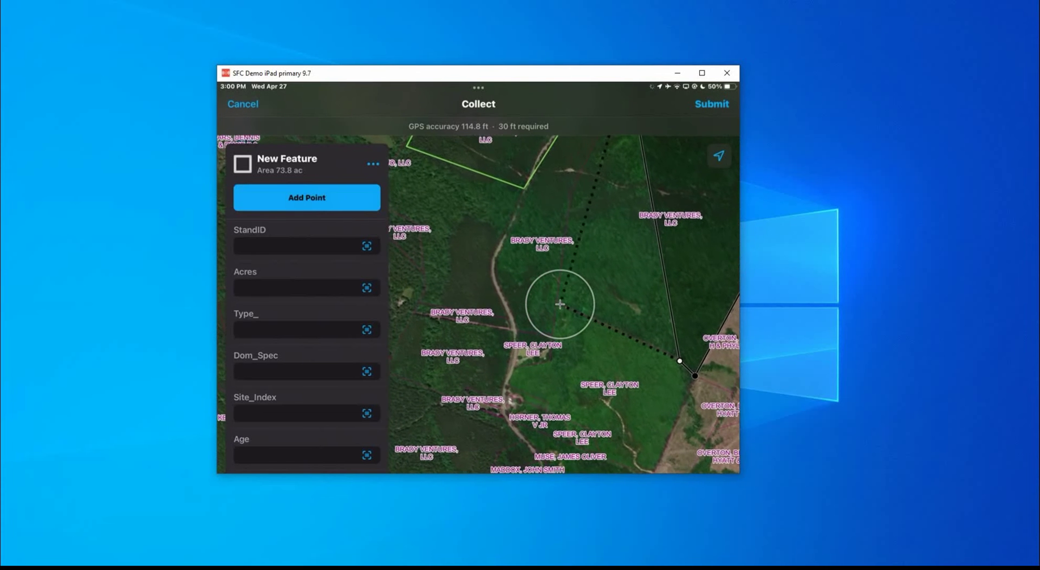
left_click(307, 197)
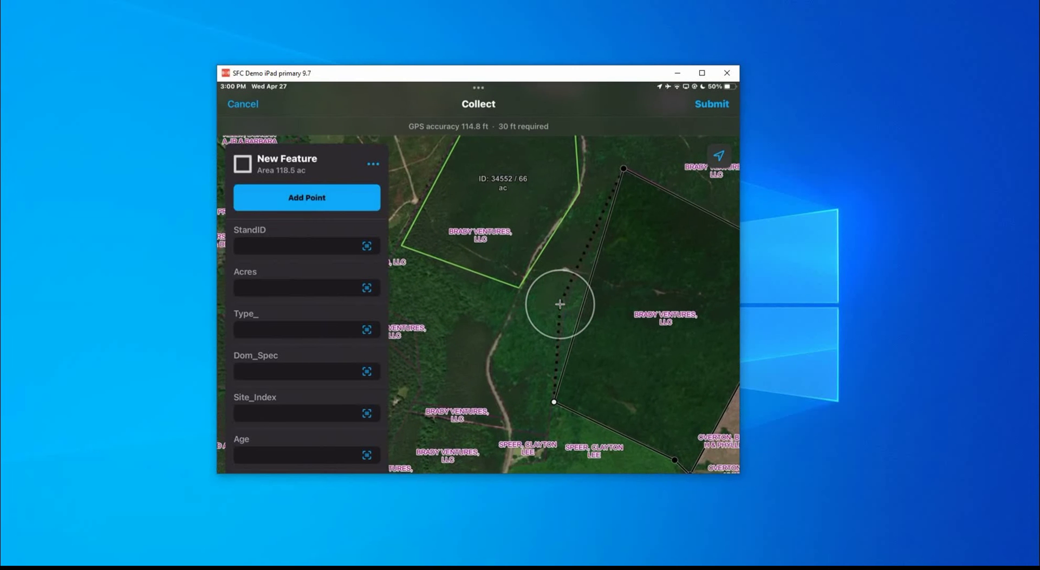
left_click(307, 197)
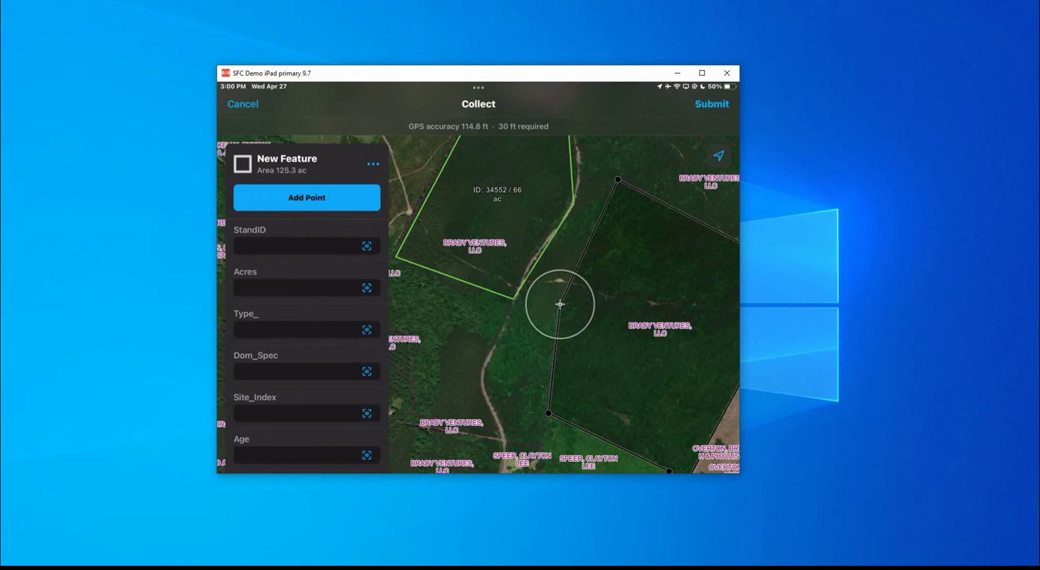
Set the new feature's StandID to 55241 and submit the polygon
left_click(296, 246)
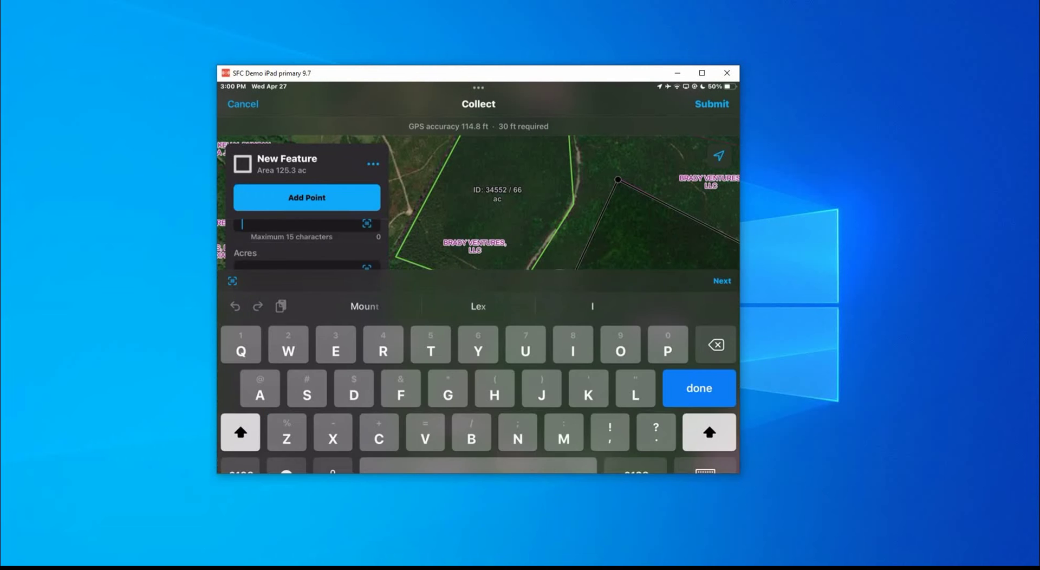
type("55")
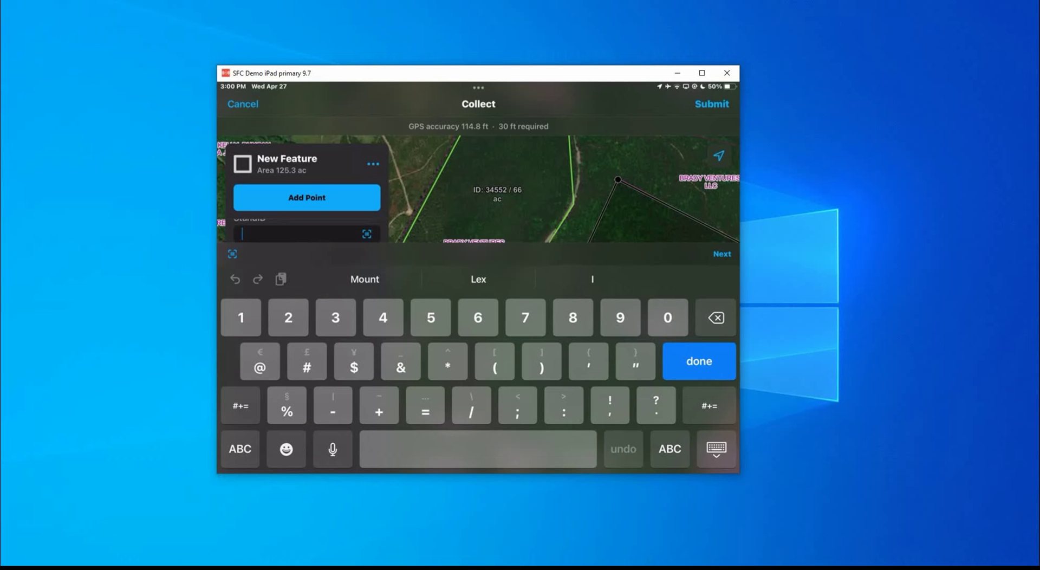
type("241")
key("Return")
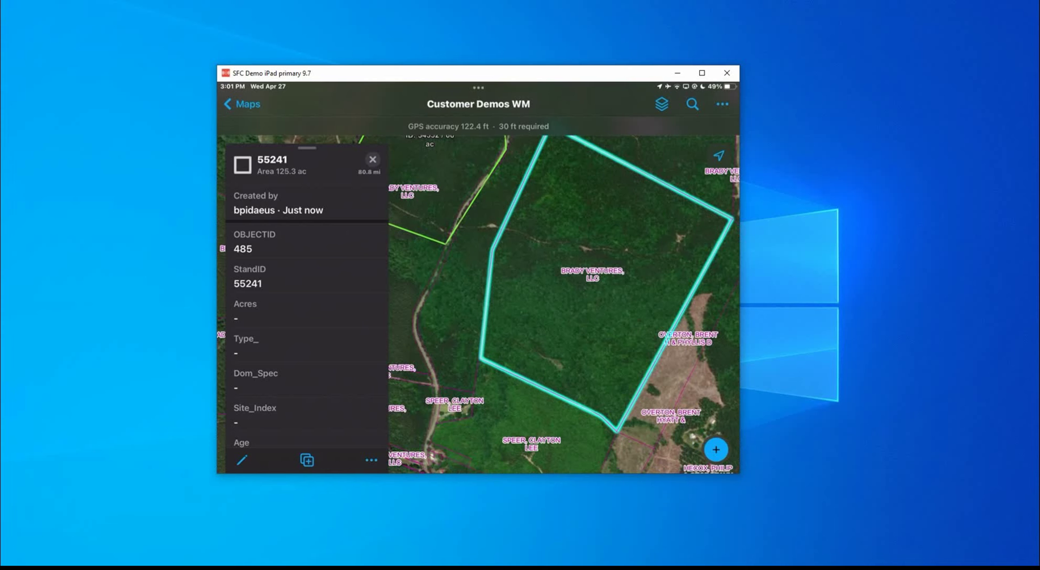
key("Escape")
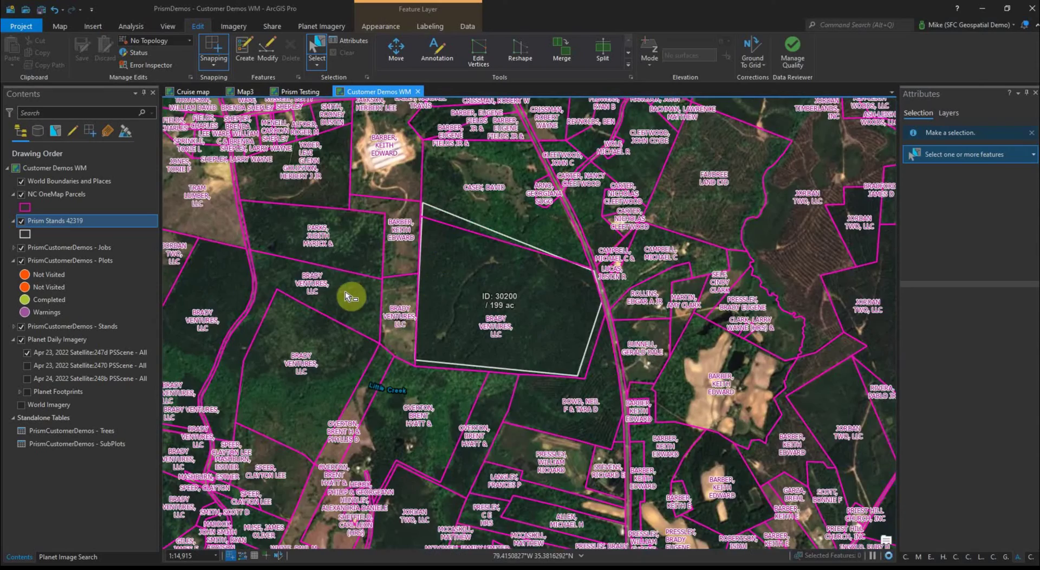
In ArcGIS Pro, hide the NC OneMap Parcels layer and refresh the map to load the newly collected stand
scroll(384, 295, "down", 2)
scroll(384, 296, "up", 3)
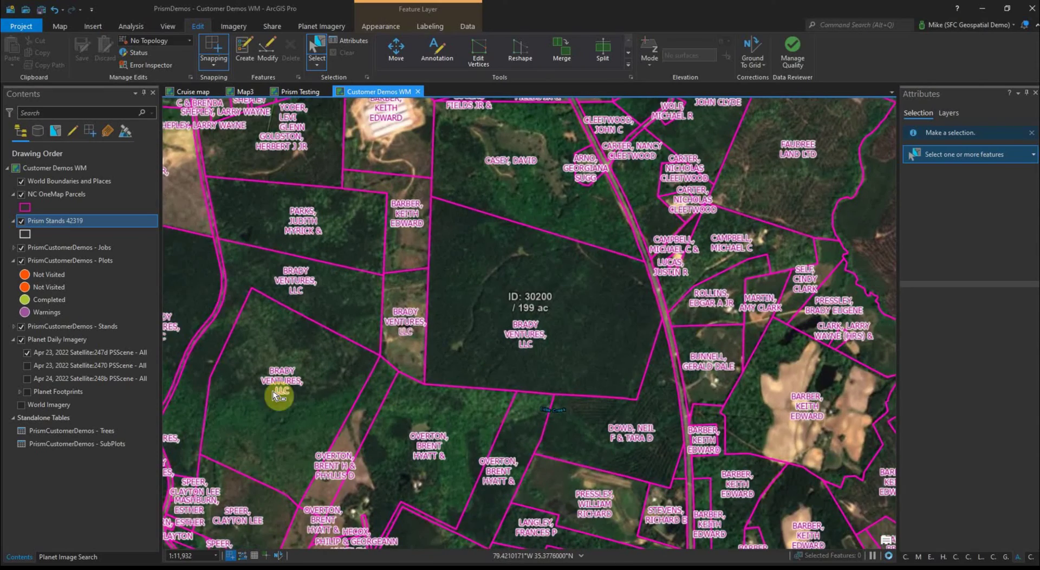
left_click(21, 194)
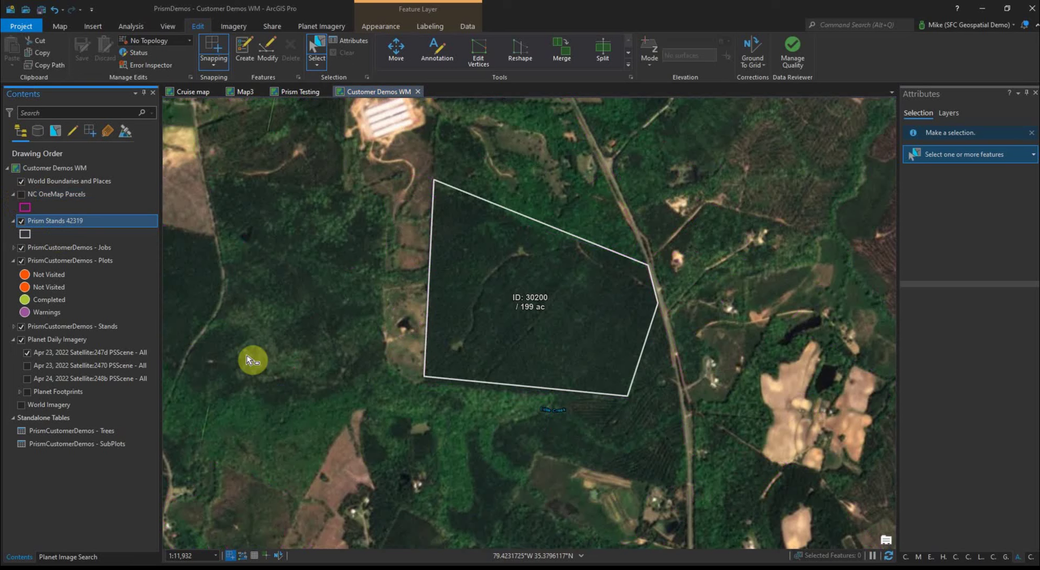
left_click(887, 554)
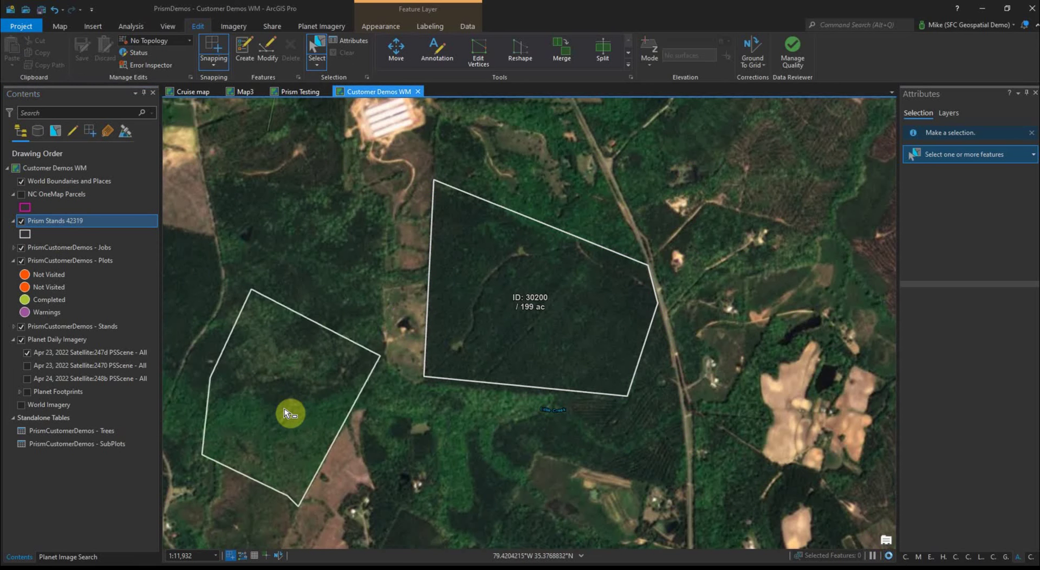
left_click_drag(286, 413, 348, 359)
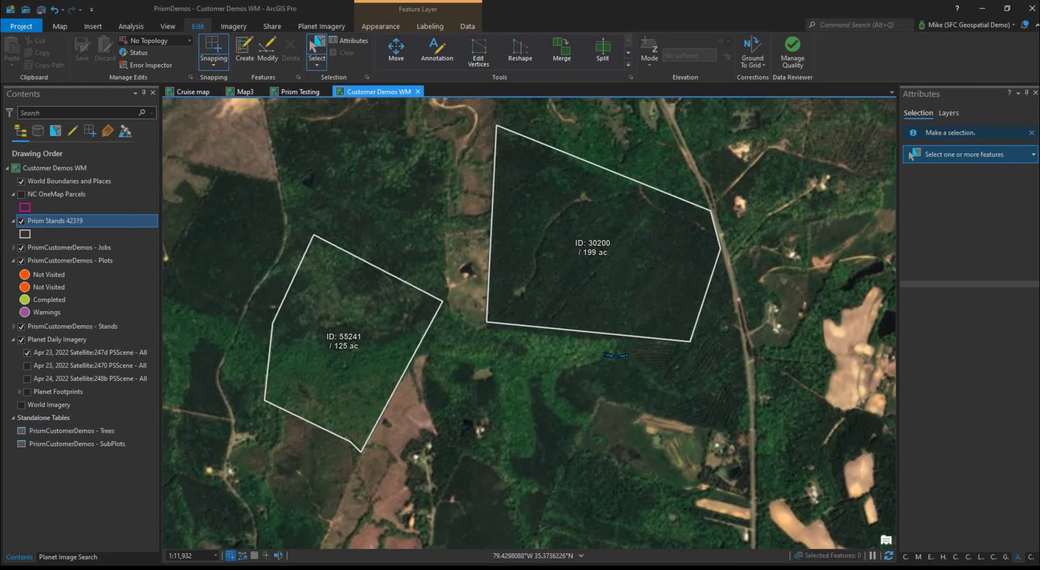
Switch to Prism in Chrome and add stand 55241 to the Purchased Tracts job
mouse_move(117, 569)
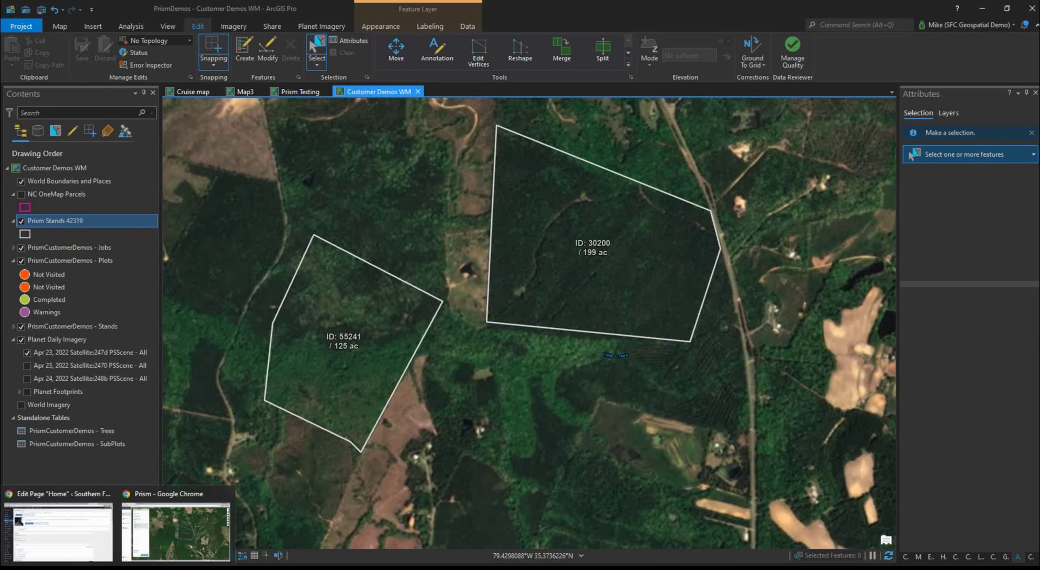
left_click(170, 544)
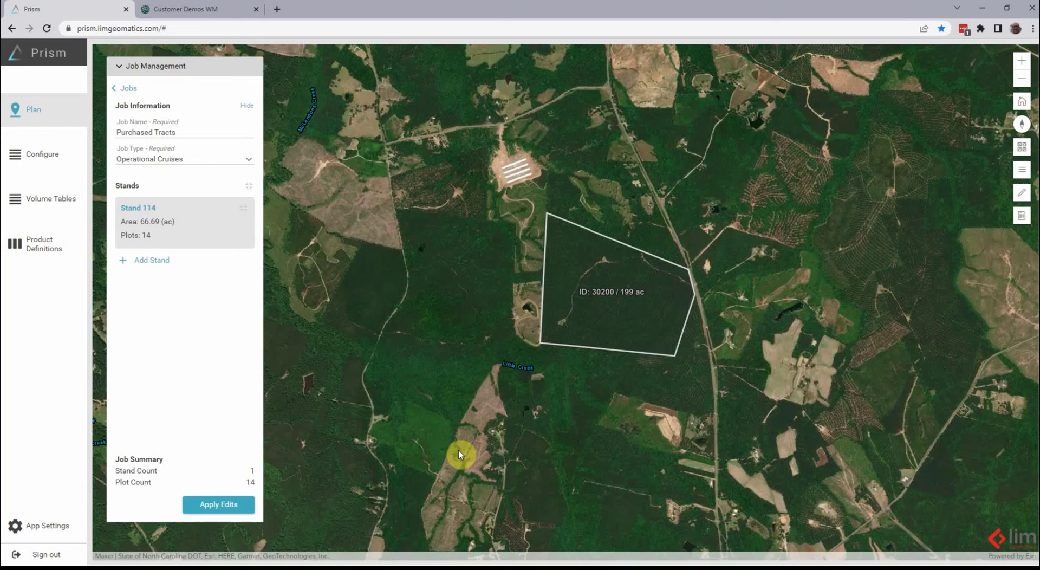
left_click_drag(511, 376, 636, 383)
scroll(601, 379, "up", 2)
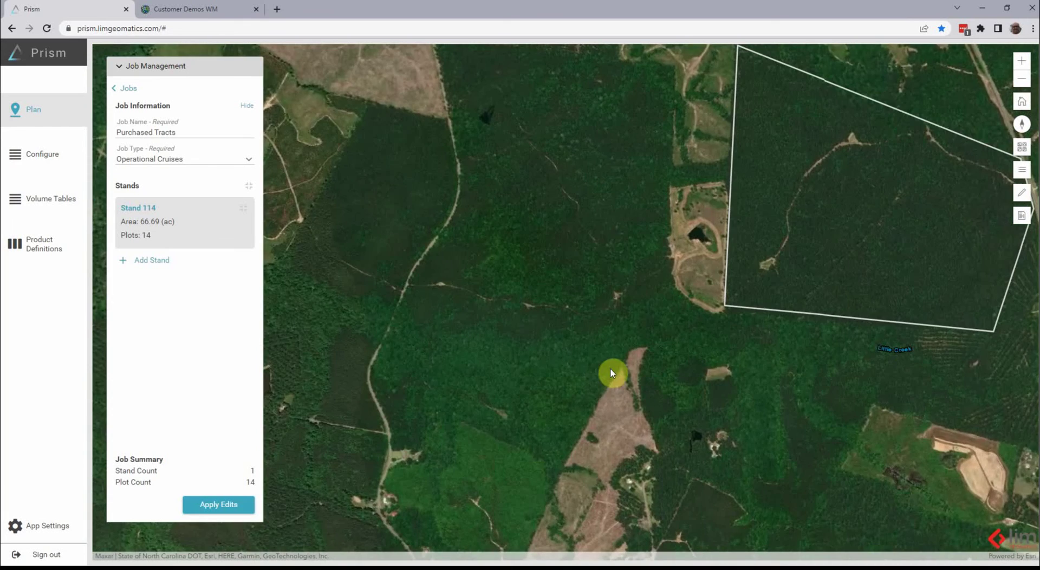
left_click_drag(611, 451, 539, 405)
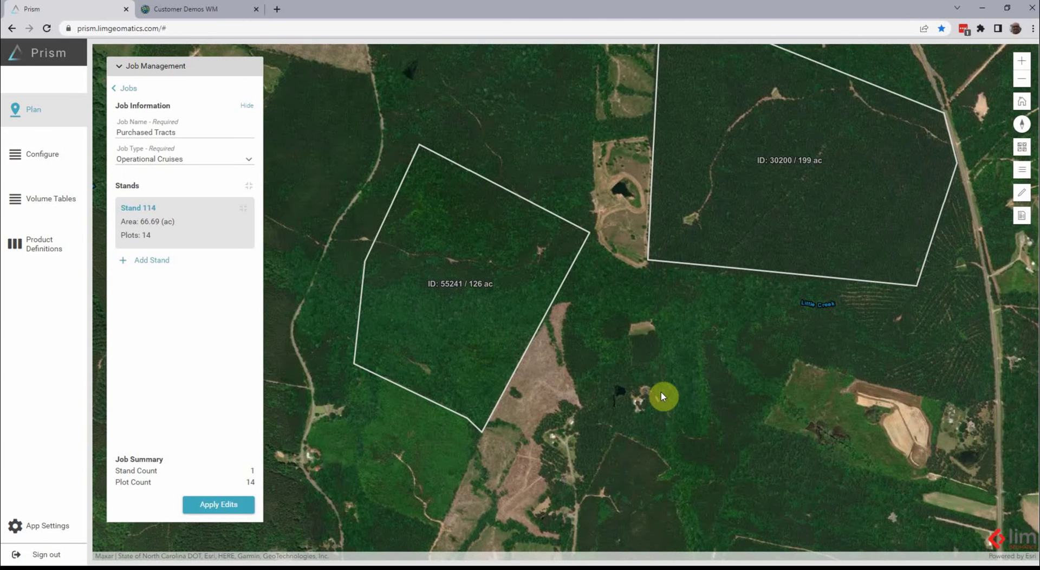
left_click_drag(608, 351, 612, 381)
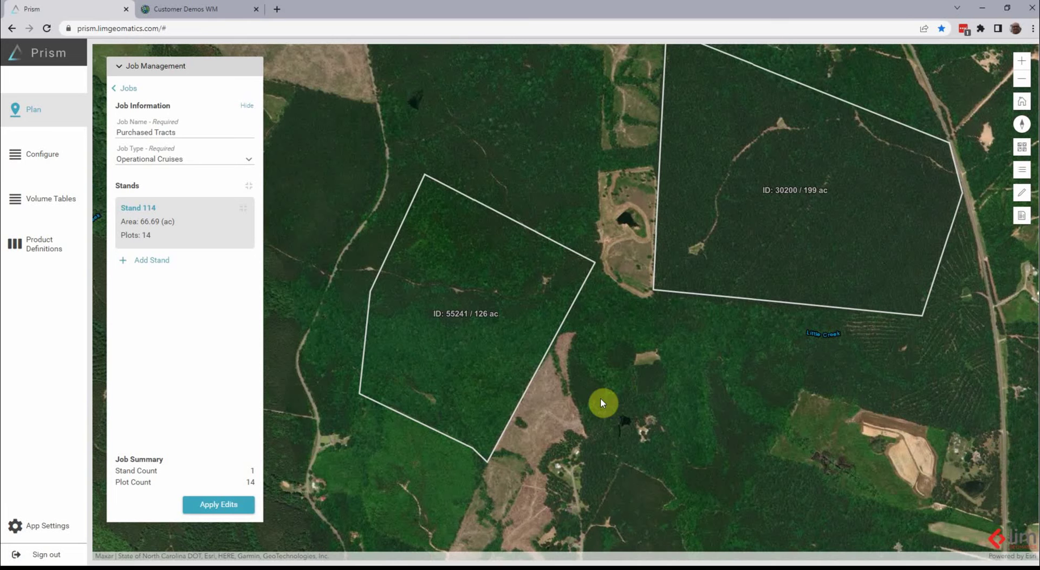
left_click(160, 261)
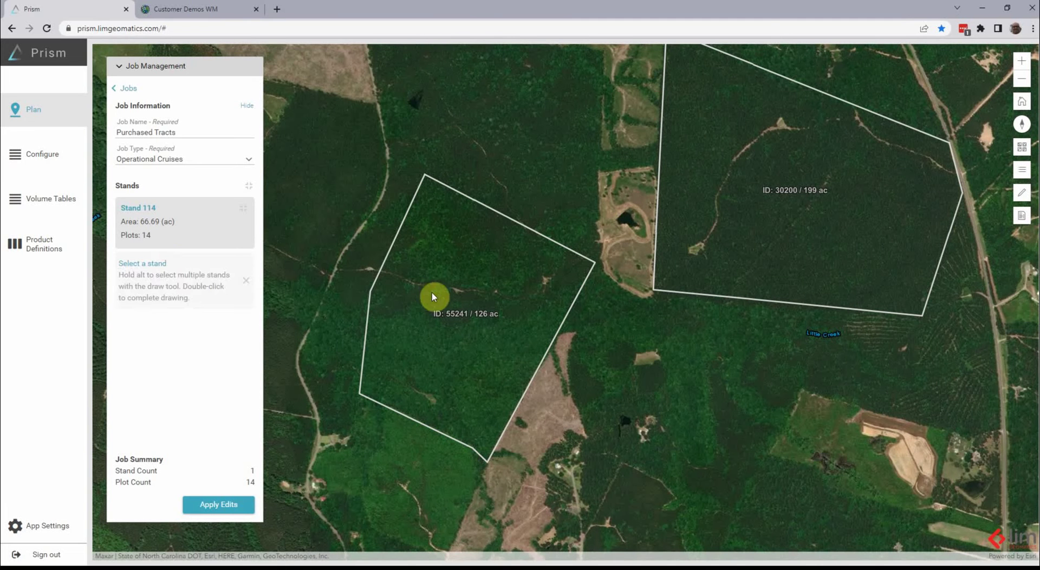
left_click(460, 285)
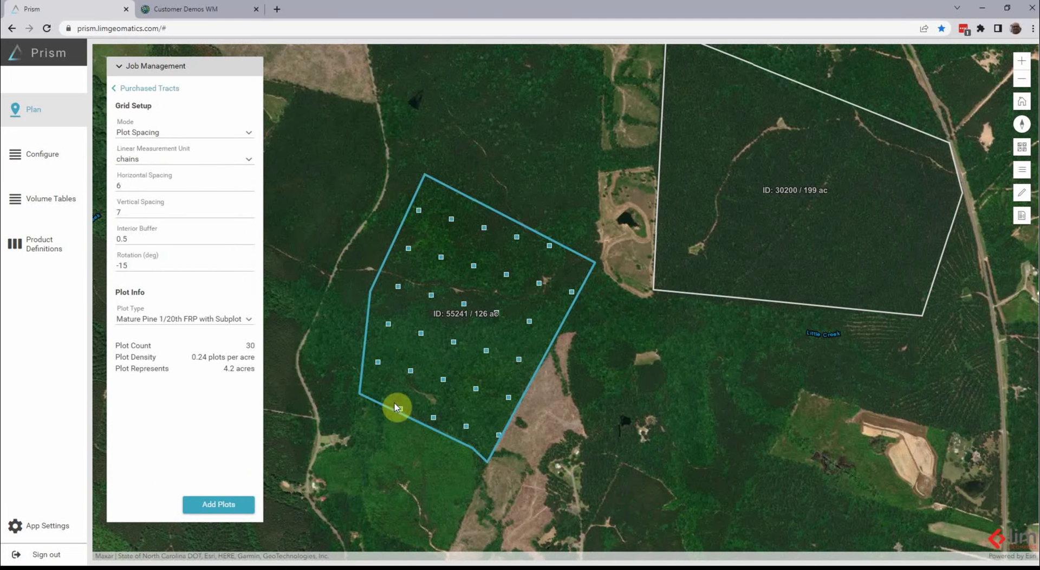
Set the plot type to Mid Rotation Cruise VRP 10 BAF and the grid spacing to 8 chains horizontally and 6 chains vertically
left_click(253, 318)
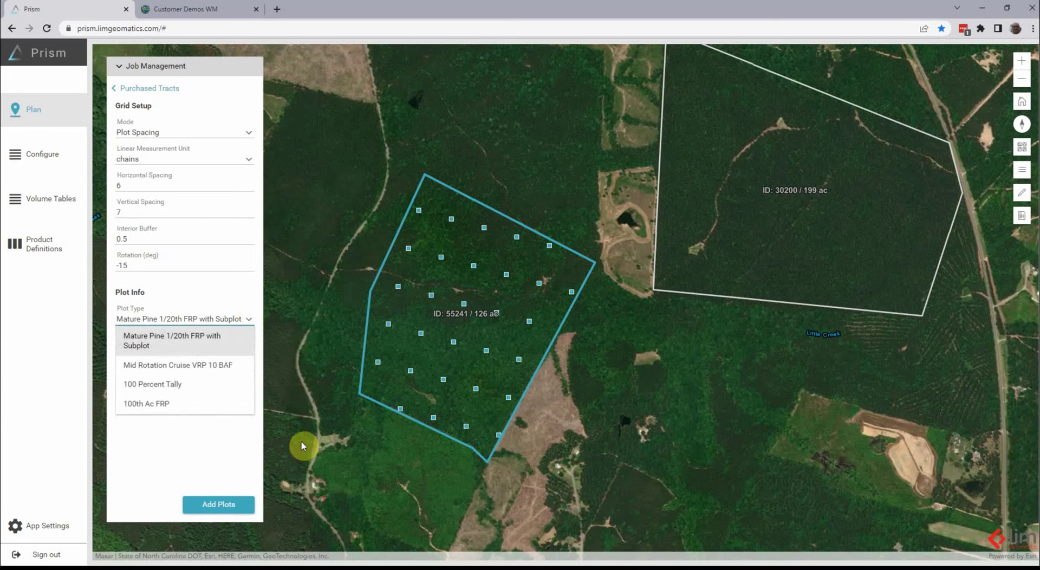
left_click(206, 363)
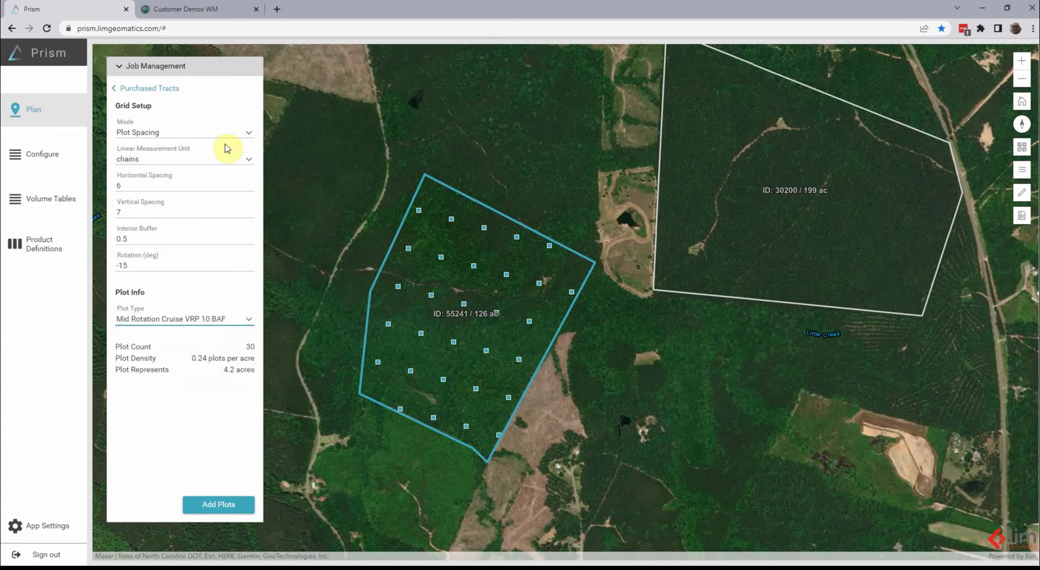
left_click(248, 215)
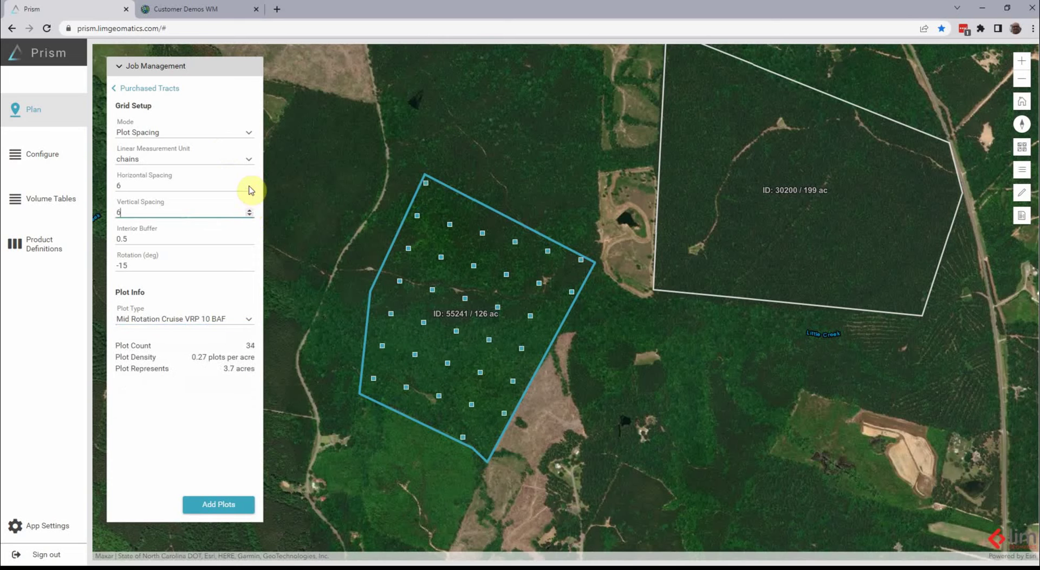
left_click(249, 189)
left_click(249, 189)
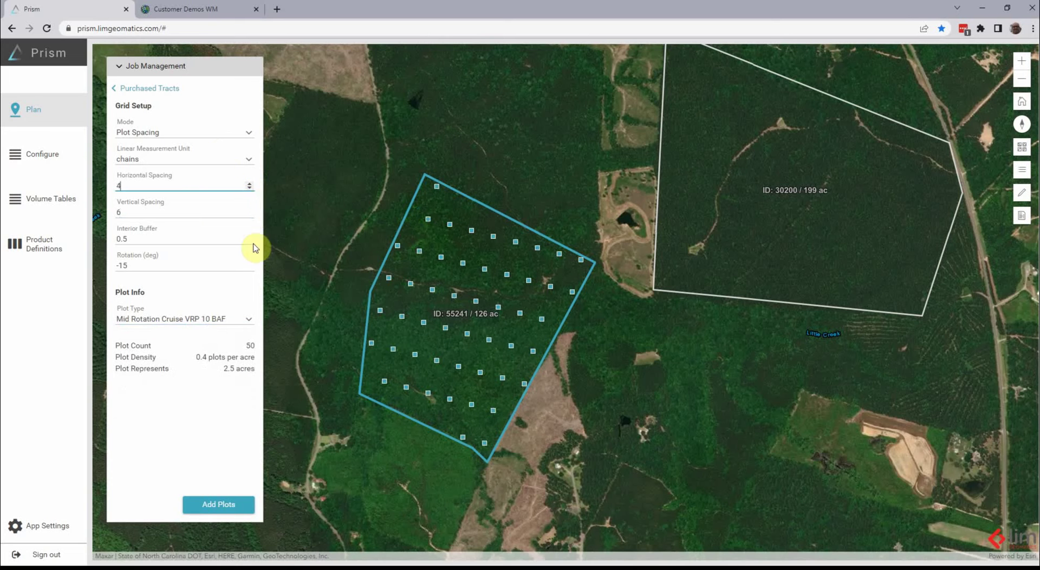
left_click(249, 183)
left_click(249, 183)
left_click(250, 183)
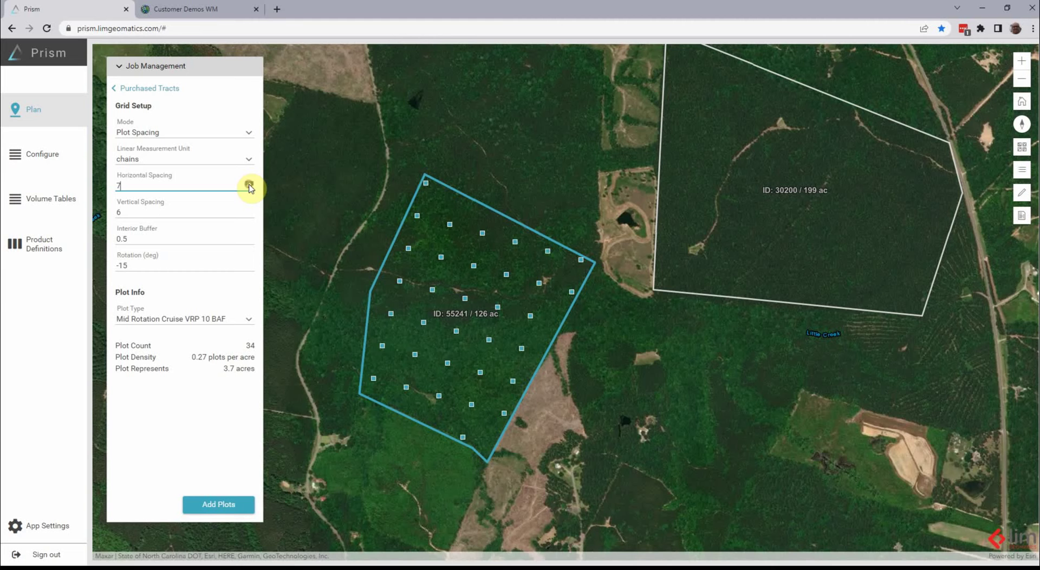
left_click(249, 183)
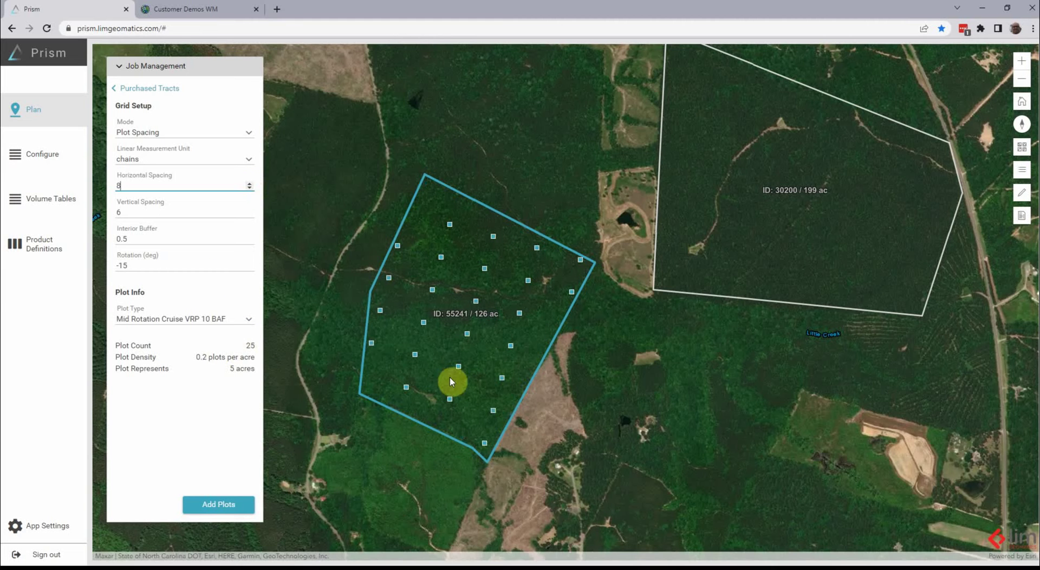
Add the plots to stand 55241, apply the job edits, and inspect its plots on the map
left_click(229, 504)
left_click(222, 505)
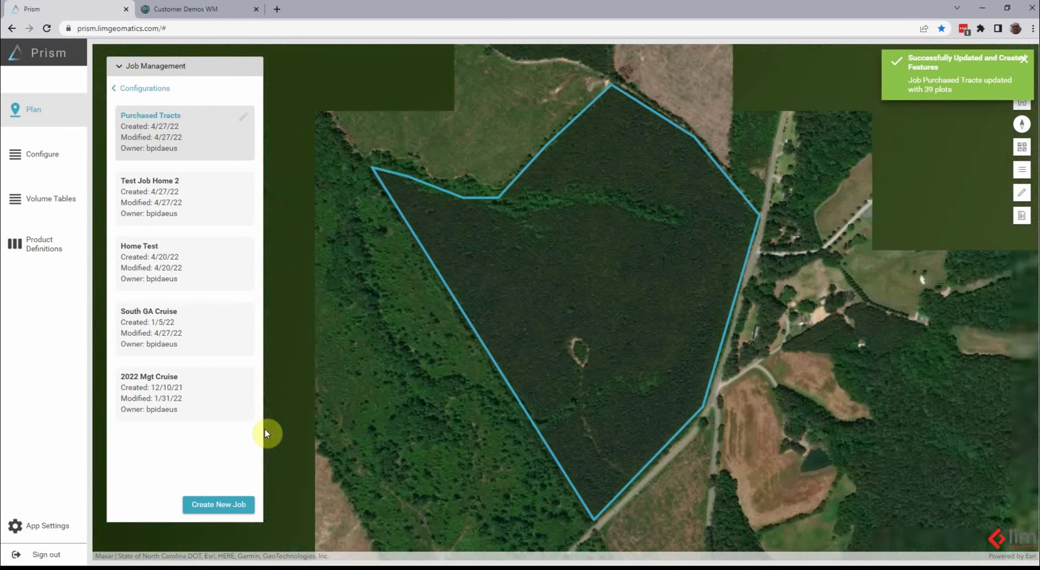
scroll(737, 203, "down", 4)
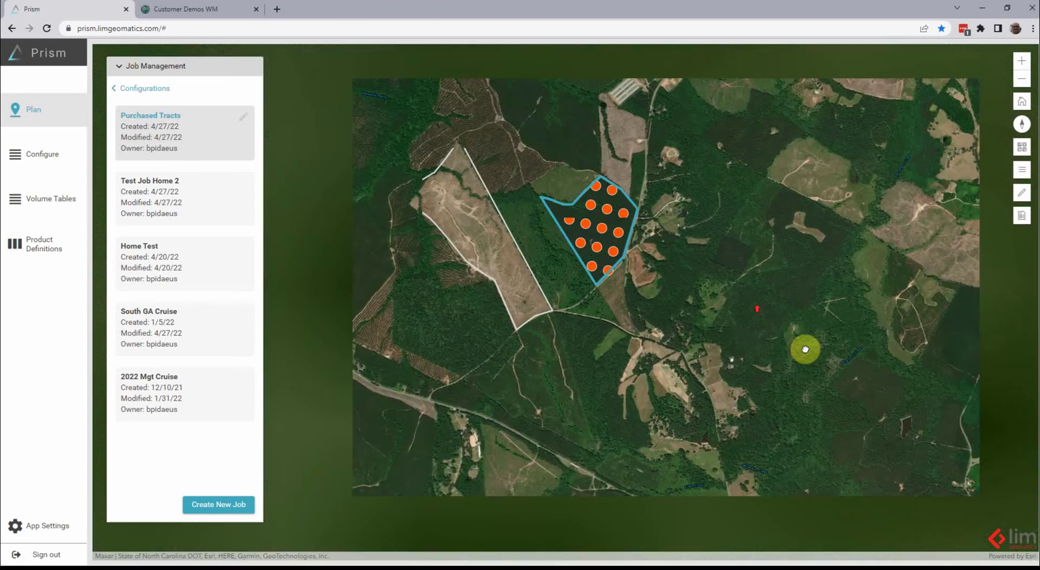
left_click_drag(805, 349, 603, 326)
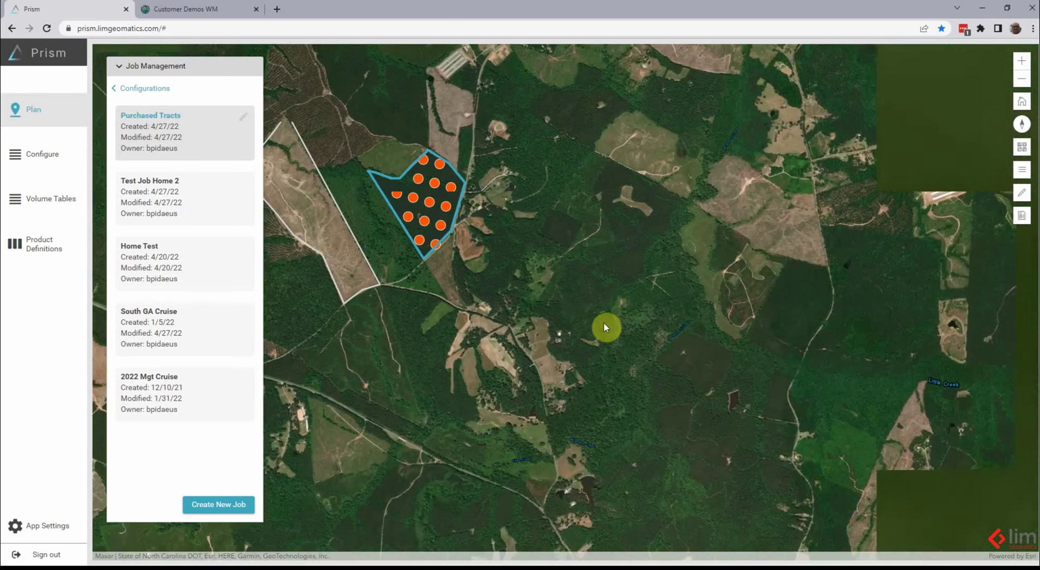
left_click_drag(788, 372, 598, 330)
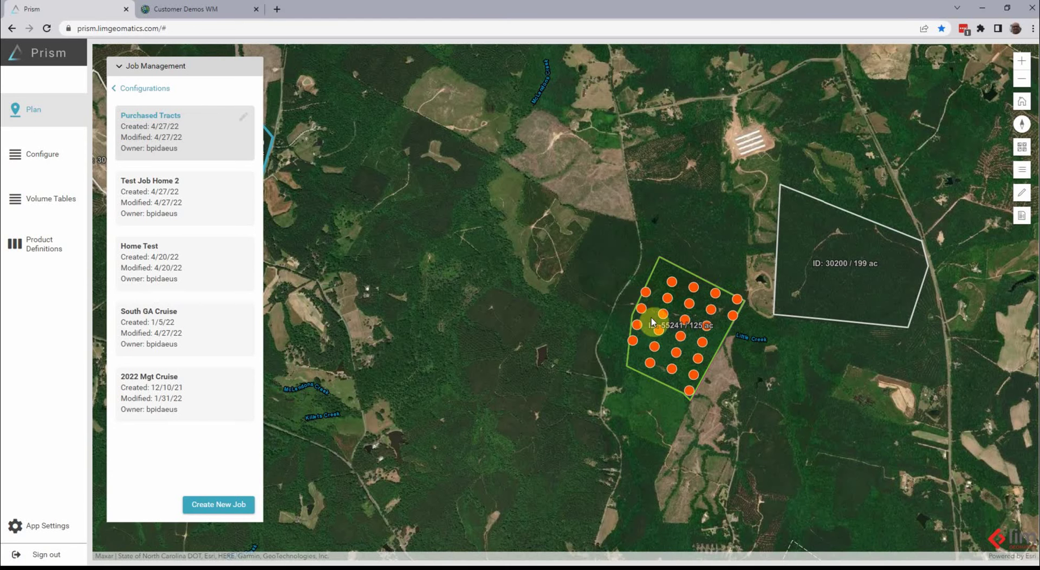
left_click_drag(672, 351, 614, 320)
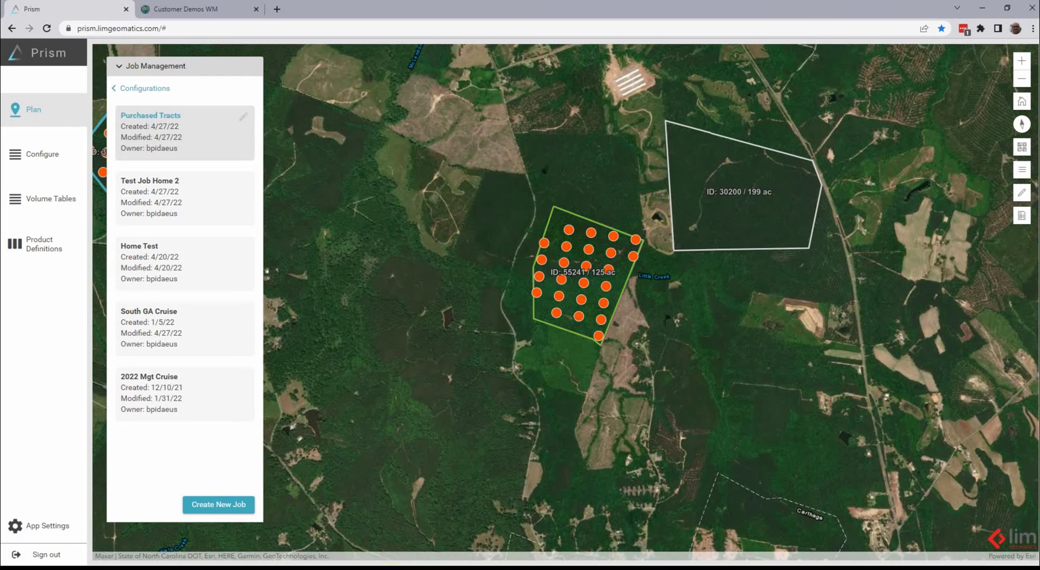
Switch to the mirrored iPad, open Plot 23 for data entry in Prism, and set its Field Visit Status to Completed
left_click(439, 538)
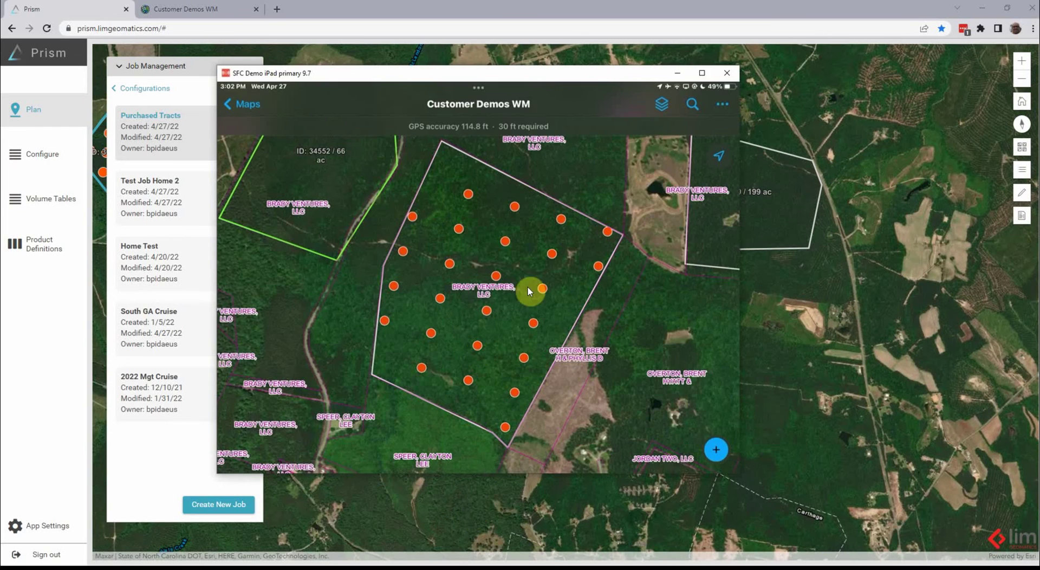
left_click(982, 9)
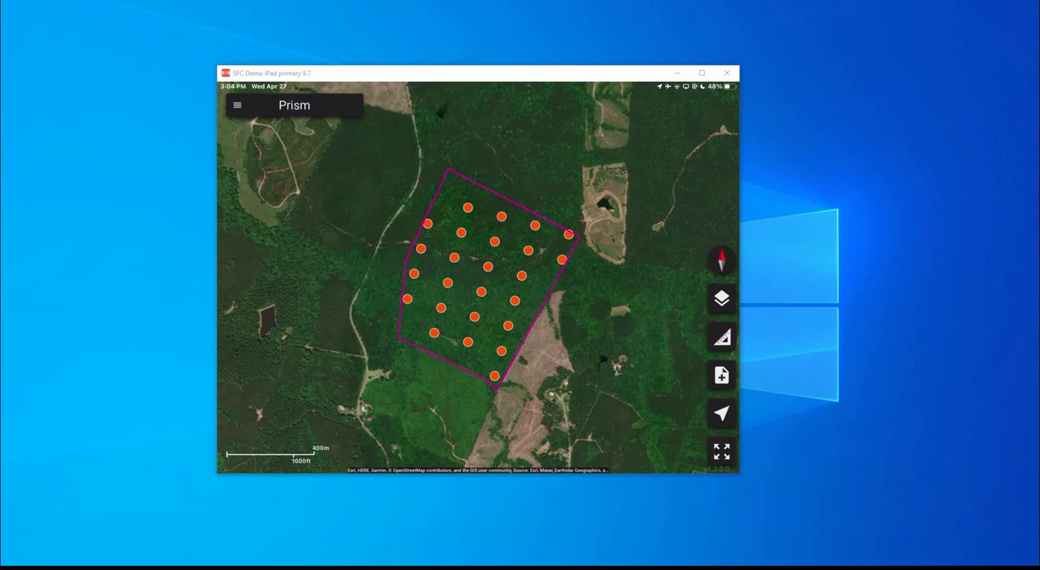
left_click(535, 225)
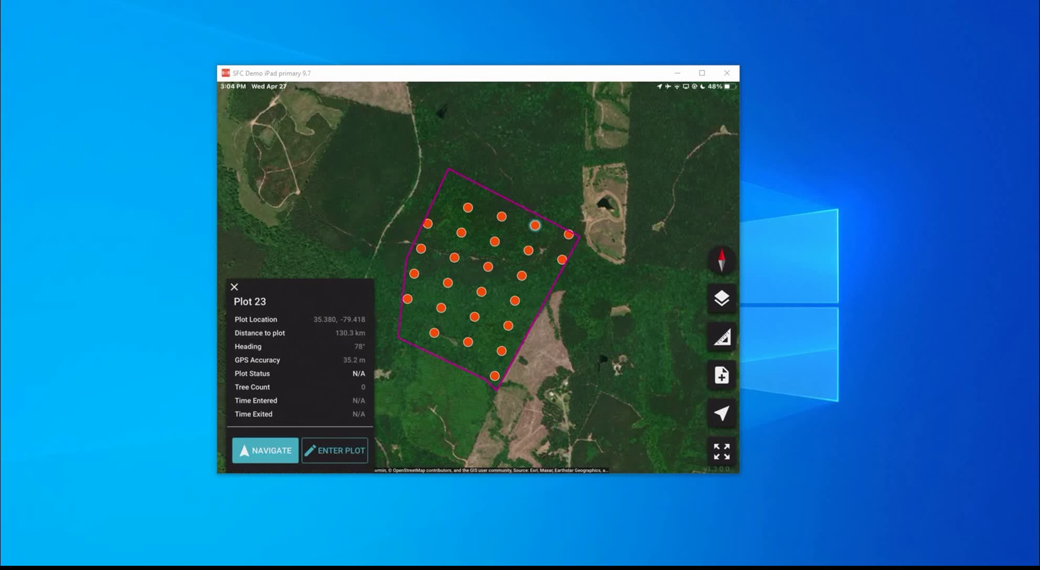
left_click(334, 450)
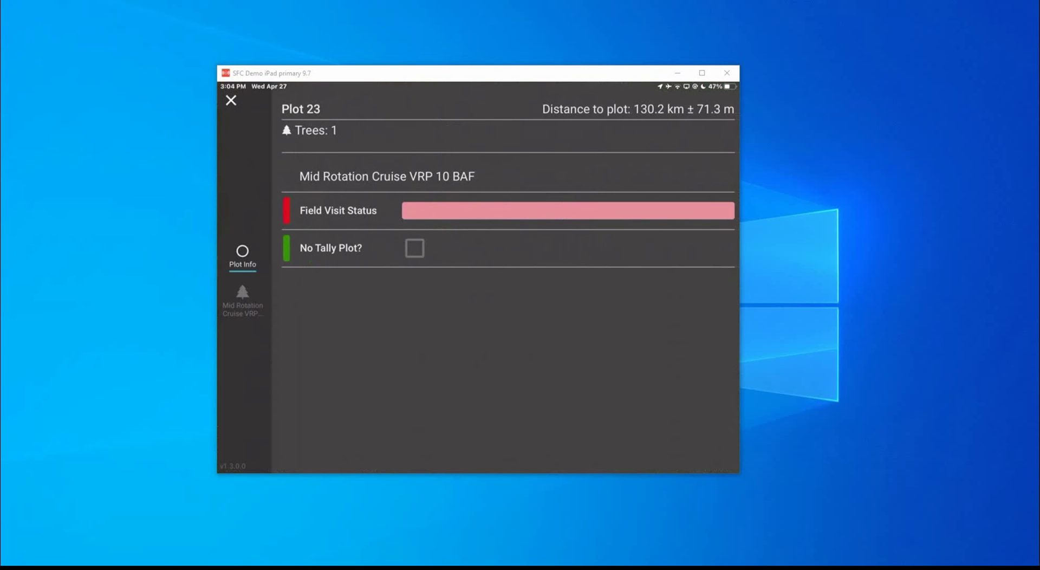
left_click(568, 210)
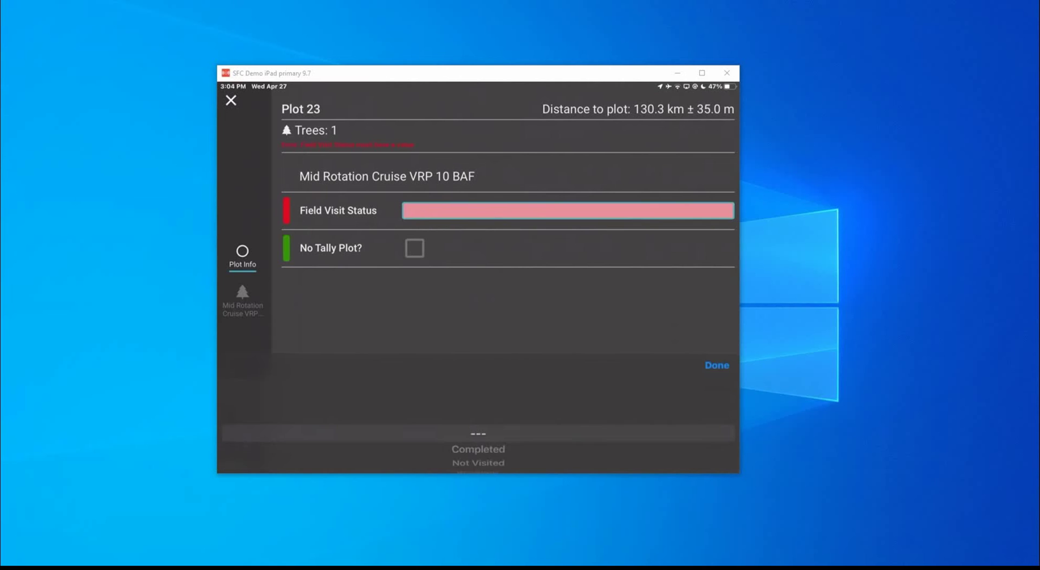
left_click(478, 434)
left_click(717, 350)
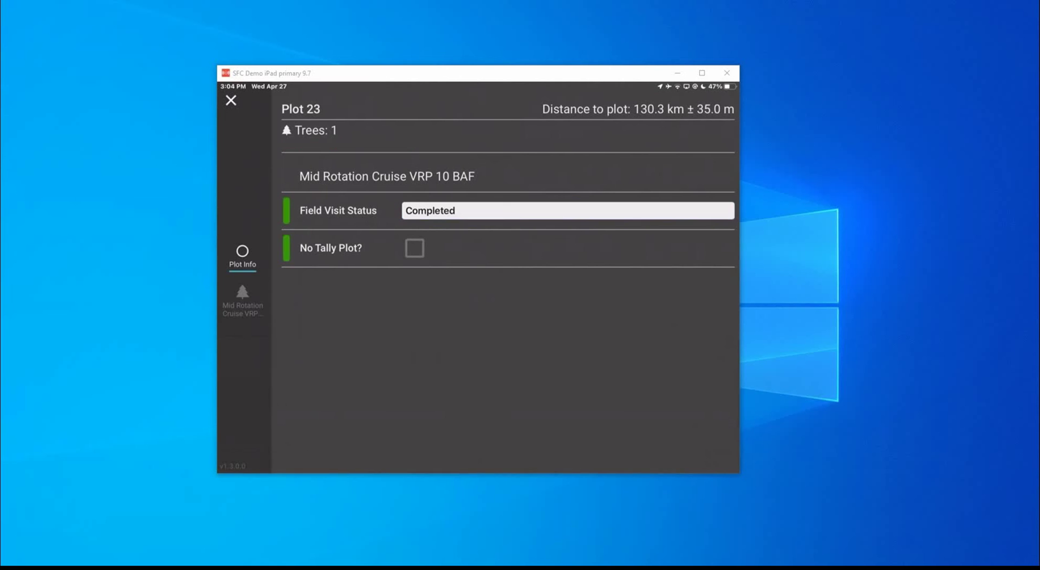
Record tree 1 in Plot 23 as Loblolly Pine, DBH 13 in, THt 55 ft, product Sawtimber, and close the plot
left_click(243, 301)
left_click(366, 188)
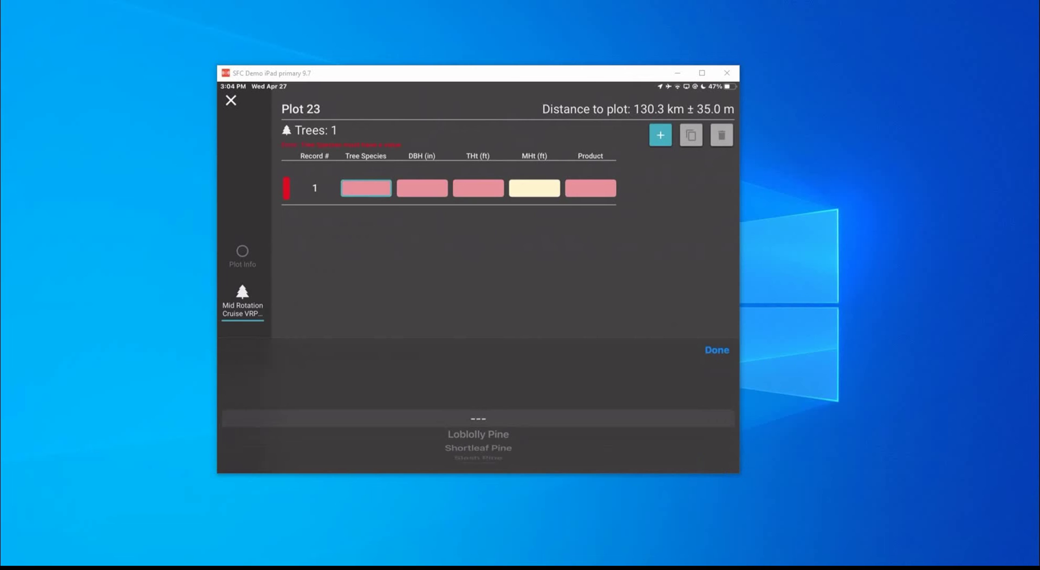
left_click(478, 434)
left_click(716, 350)
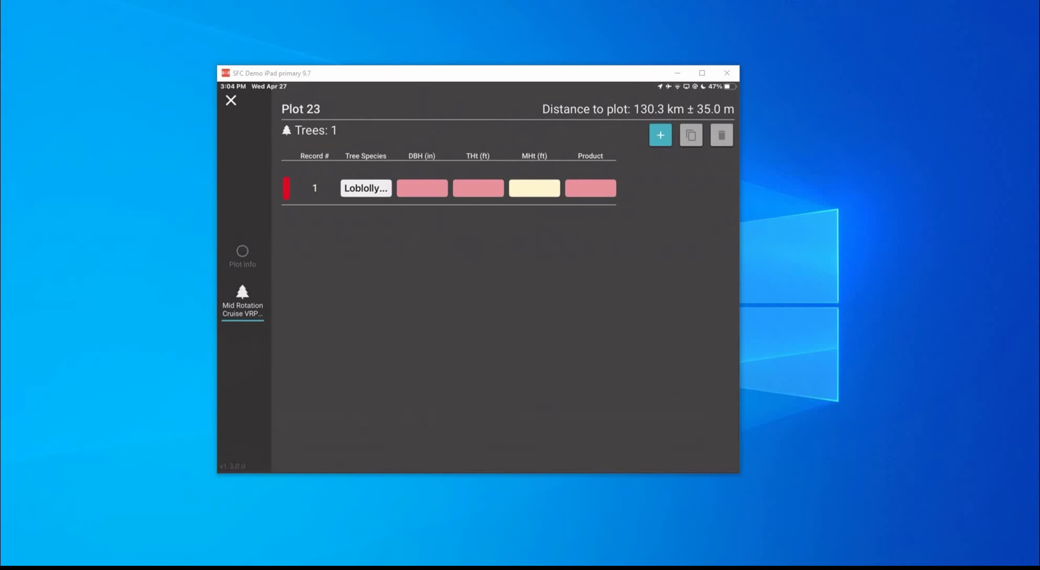
left_click(422, 188)
type("13")
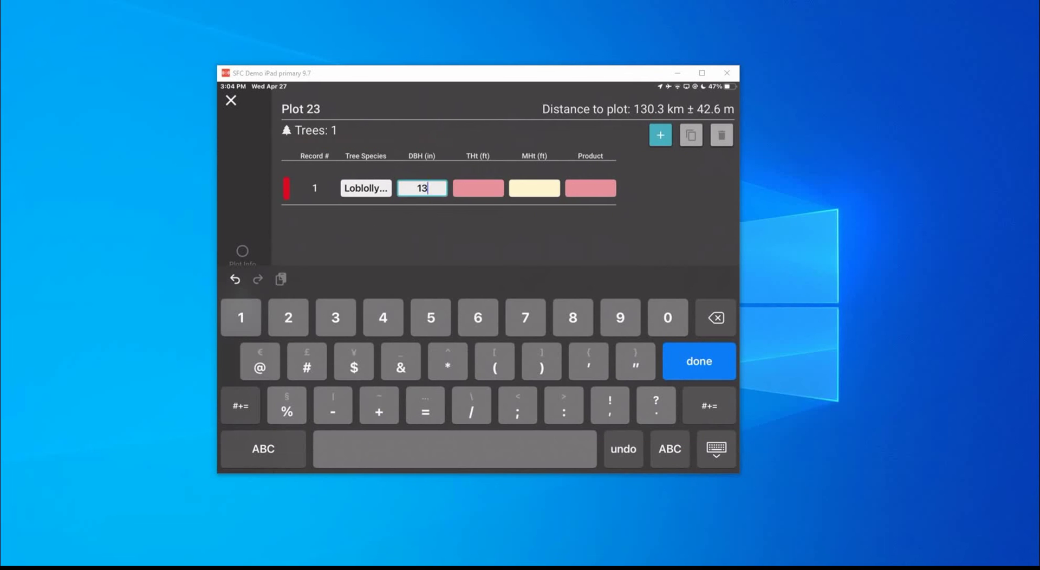
key("Tab")
type("55")
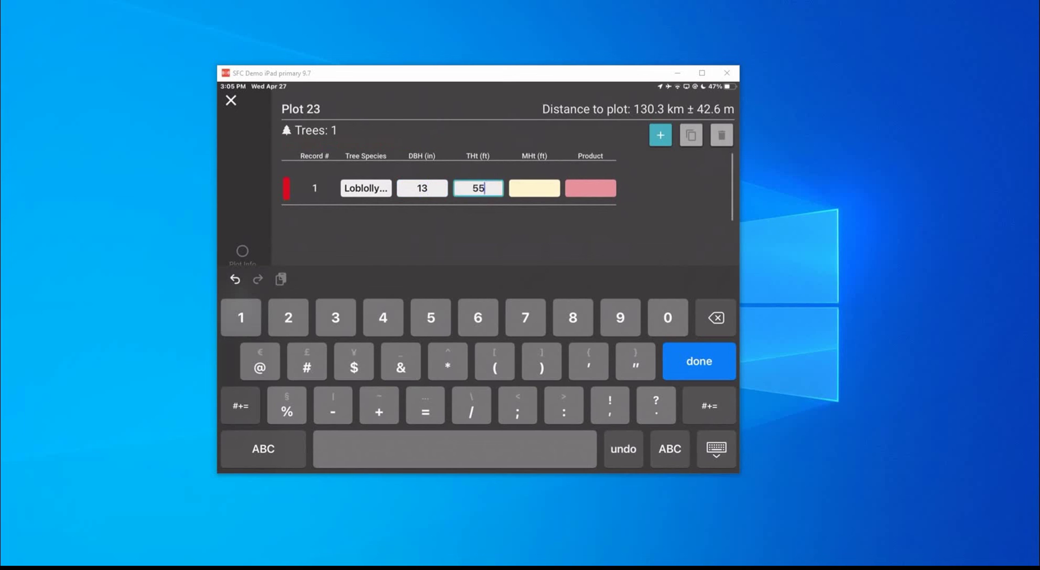
left_click(591, 188)
left_click(477, 447)
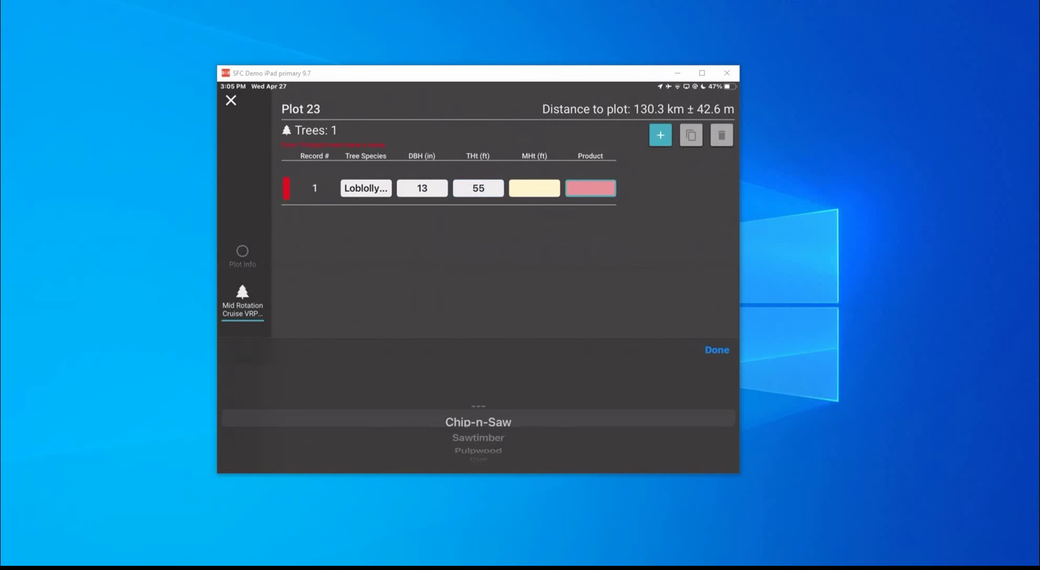
left_click(716, 350)
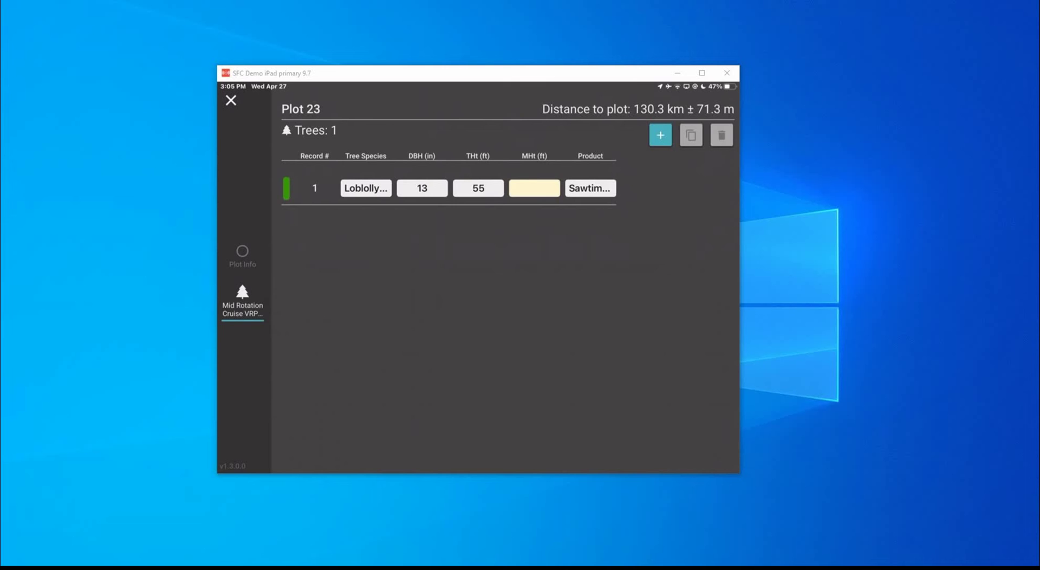
left_click(231, 100)
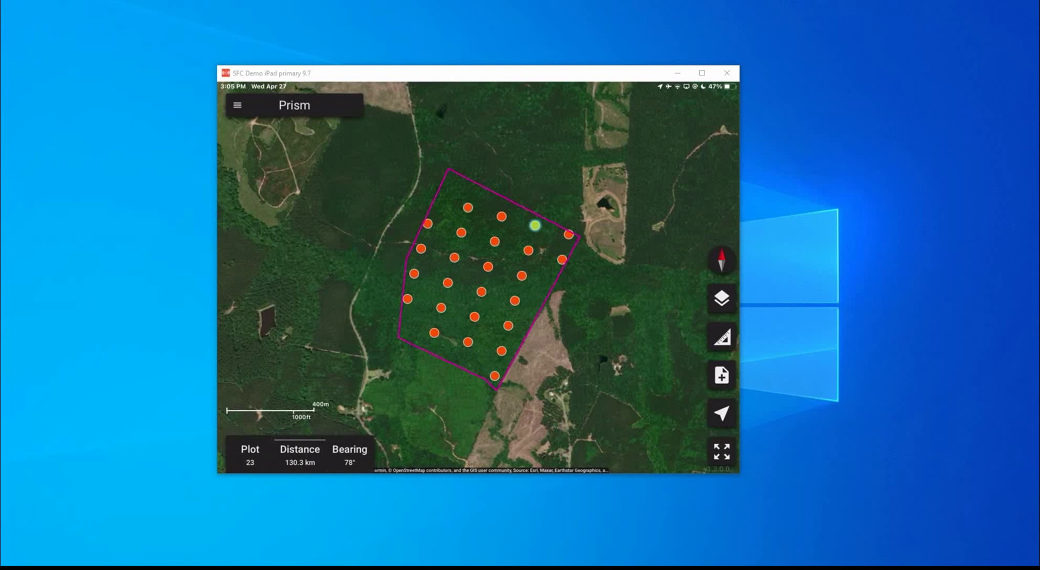
Open Plot 22, just below the completed plot, for data entry and set its Field Visit Status to Completed
left_click(528, 250)
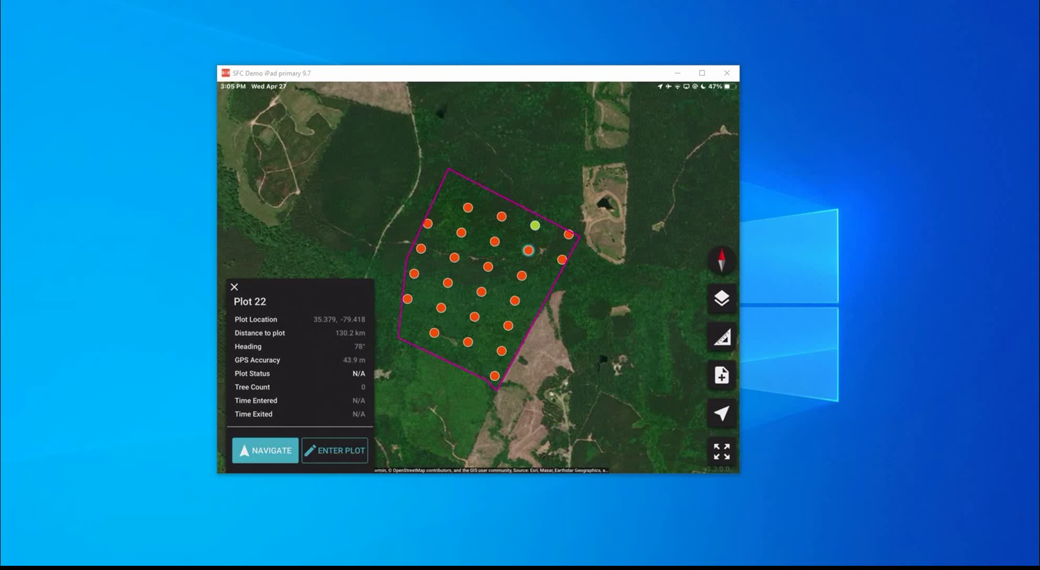
left_click(334, 450)
left_click(568, 210)
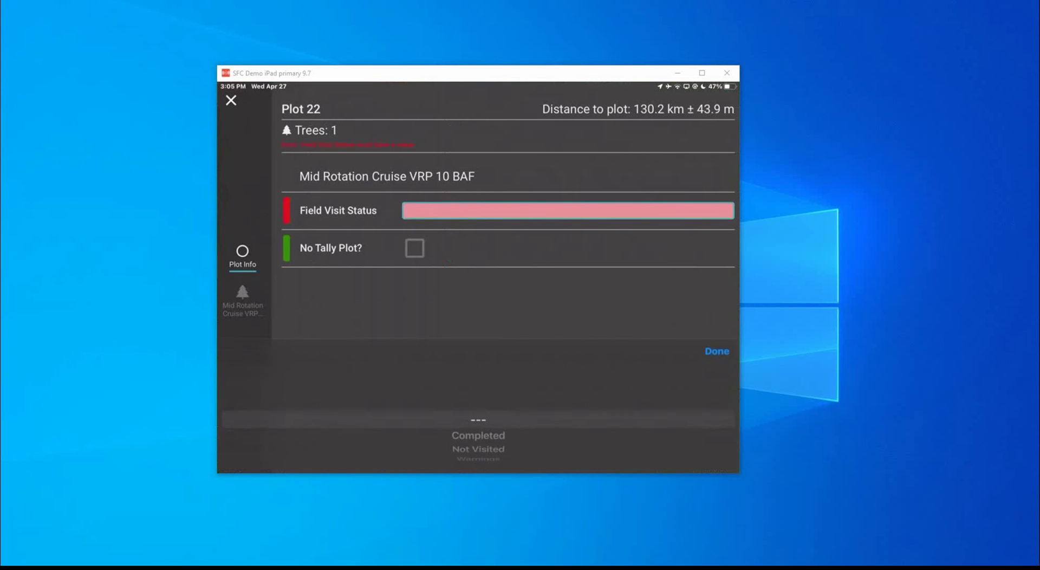
left_click(478, 435)
left_click(716, 351)
Record tree 1 in Plot 22 as Shortleaf Pine with DBH 16 in, THt 88 ft, and product Sawtimber
left_click(243, 301)
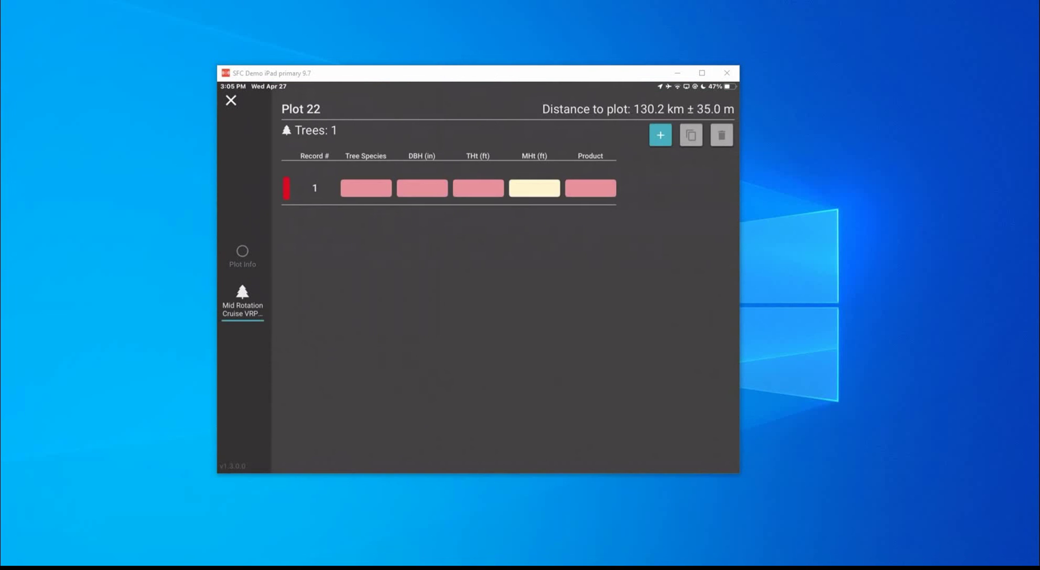
left_click(366, 188)
scroll(478, 428, "down", 2)
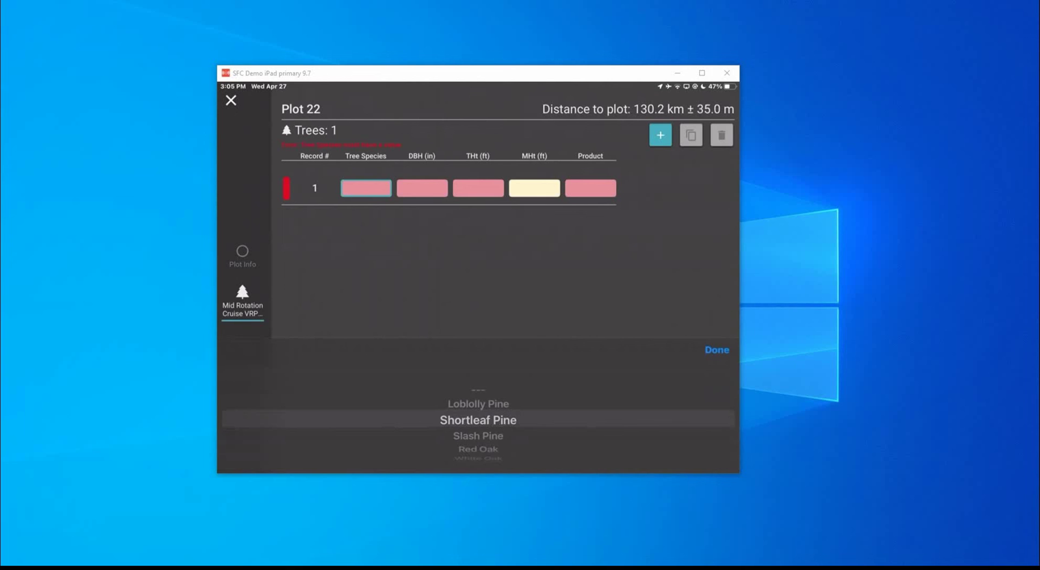
left_click(716, 351)
left_click(422, 188)
type("16")
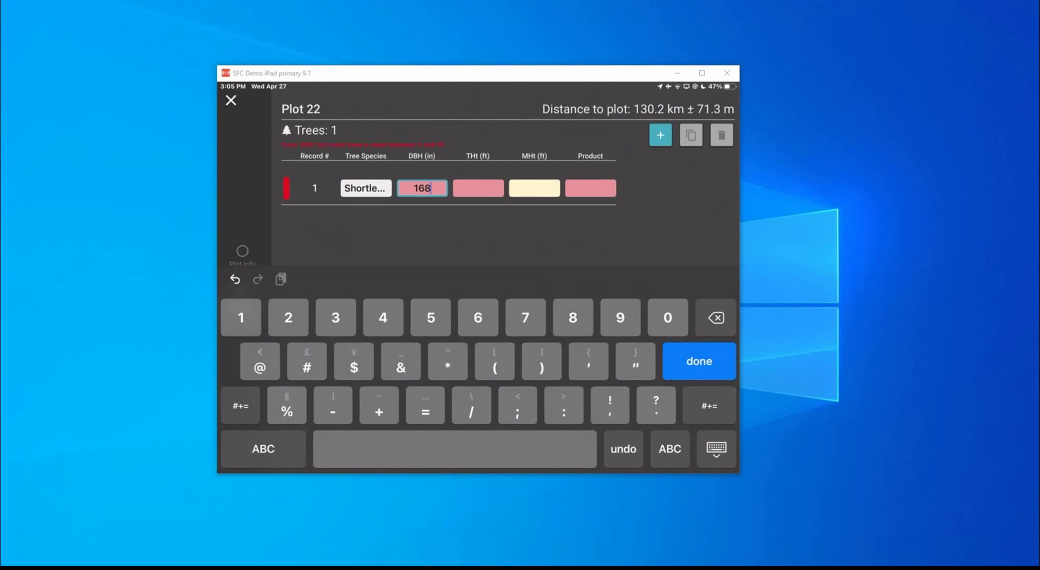
left_click(478, 188)
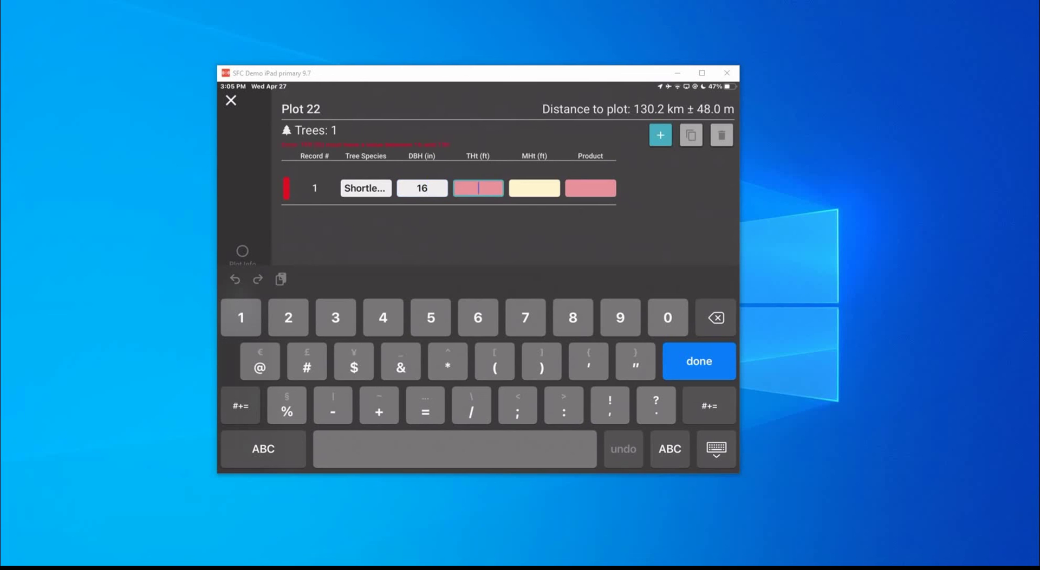
type("88")
left_click(534, 188)
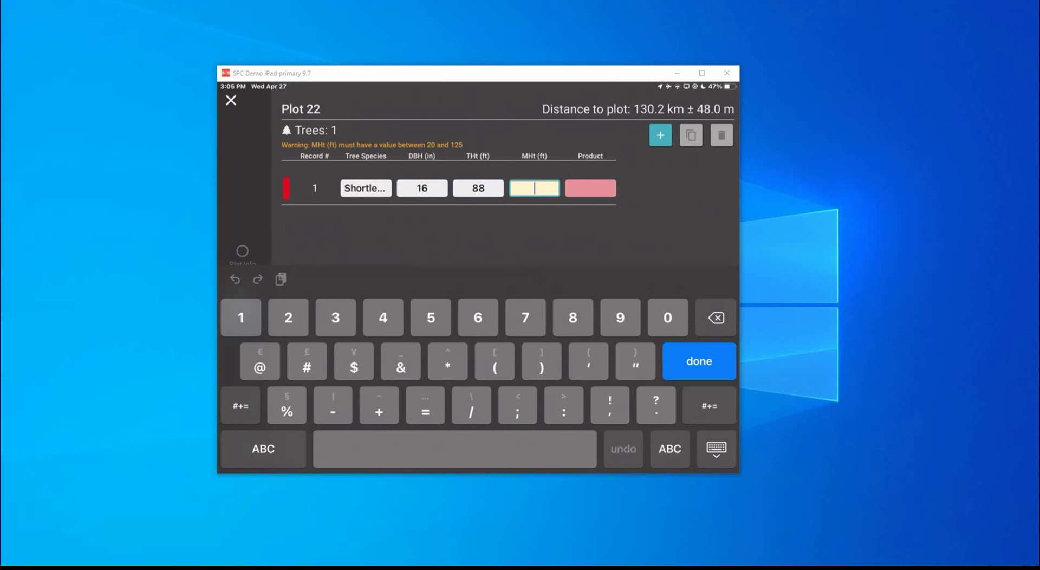
left_click(590, 188)
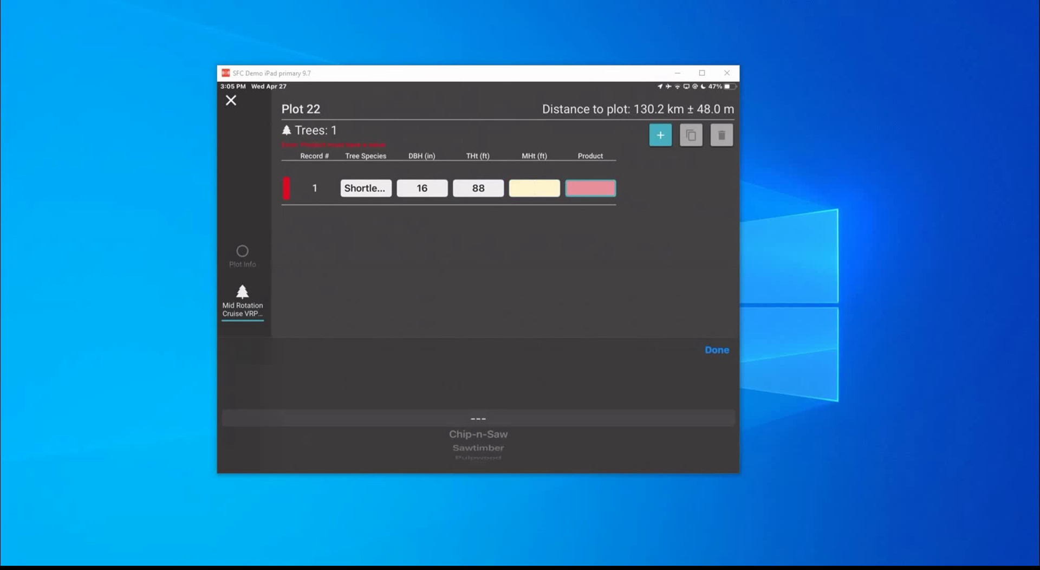
scroll(478, 433, "down", 2)
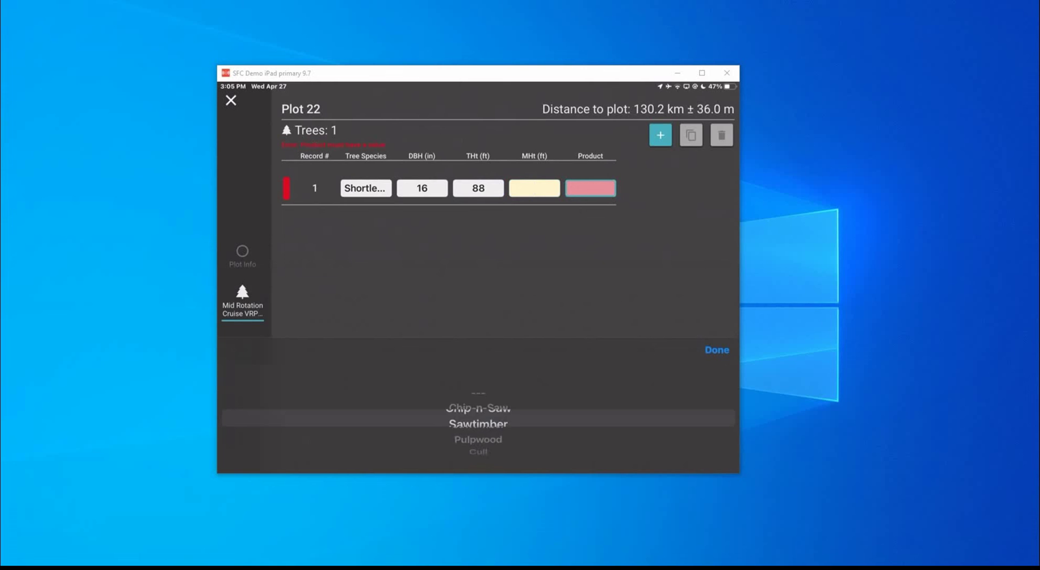
left_click(717, 350)
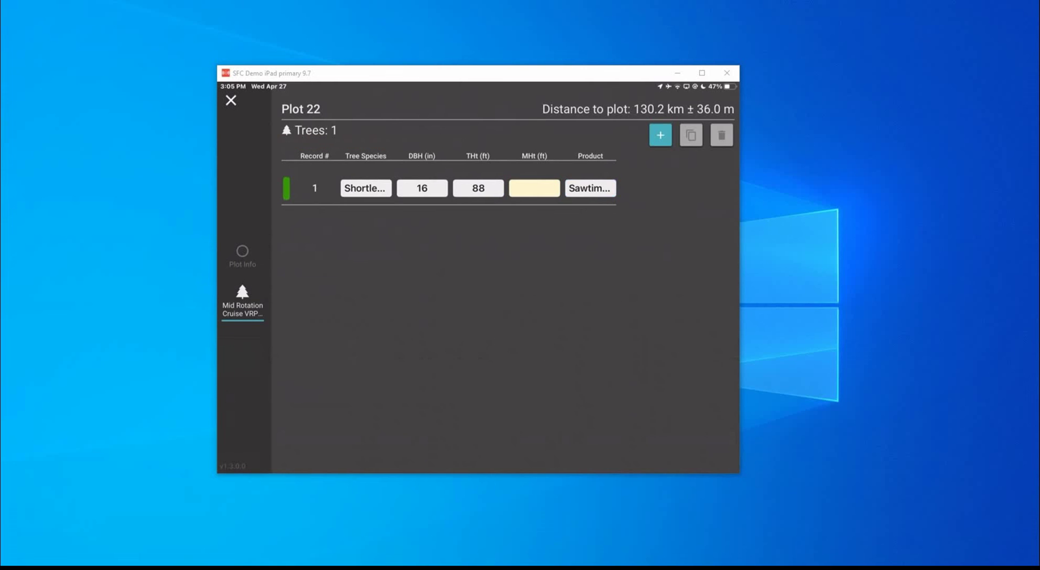
Duplicate tree record 1 in Plot 22 and set the copy's DBH to 8 in
left_click(314, 188)
left_click(691, 135)
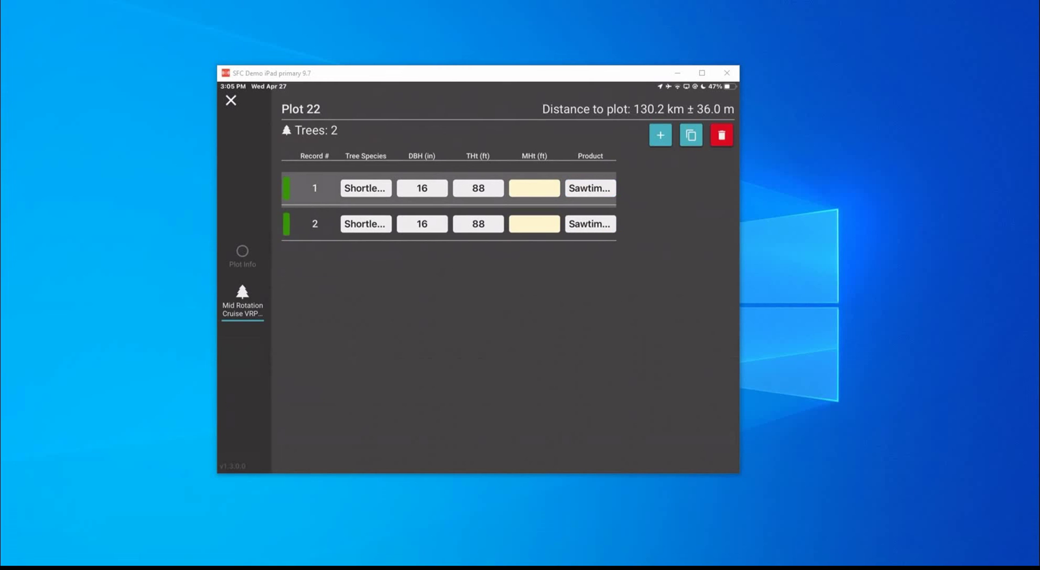
left_click(422, 224)
key("BackSpace")
key("BackSpace")
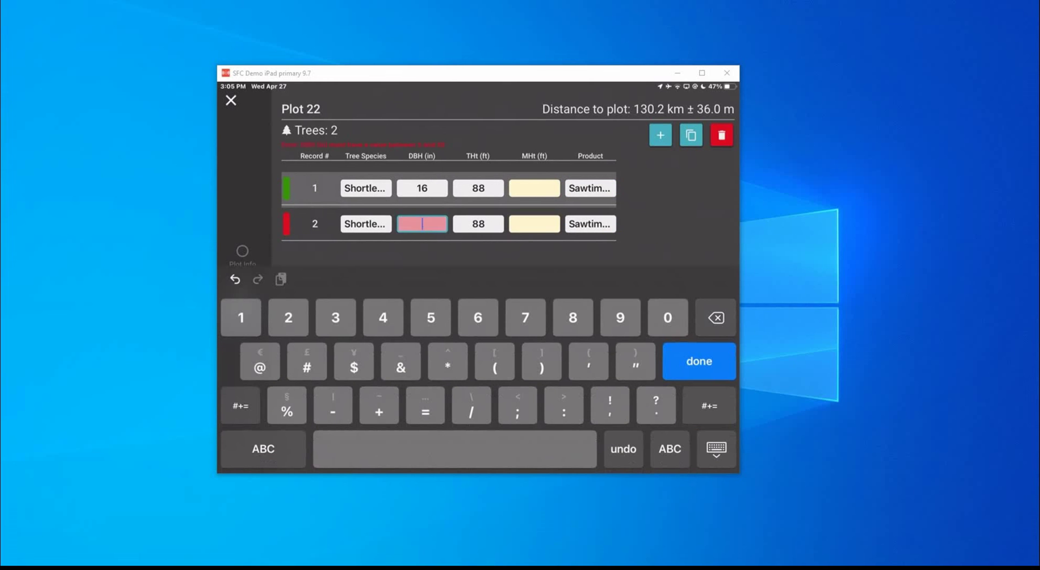
type("8")
Set tree record 2's THt to 45 ft and its product to Pulpwood
left_click(477, 224)
key("BackSpace")
key("BackSpace")
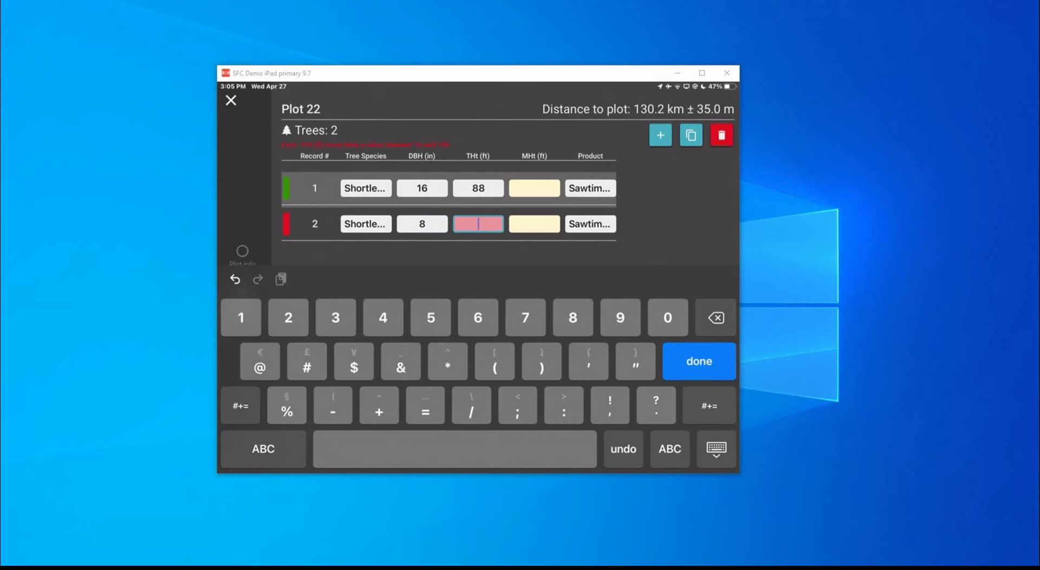
type("45")
left_click(590, 224)
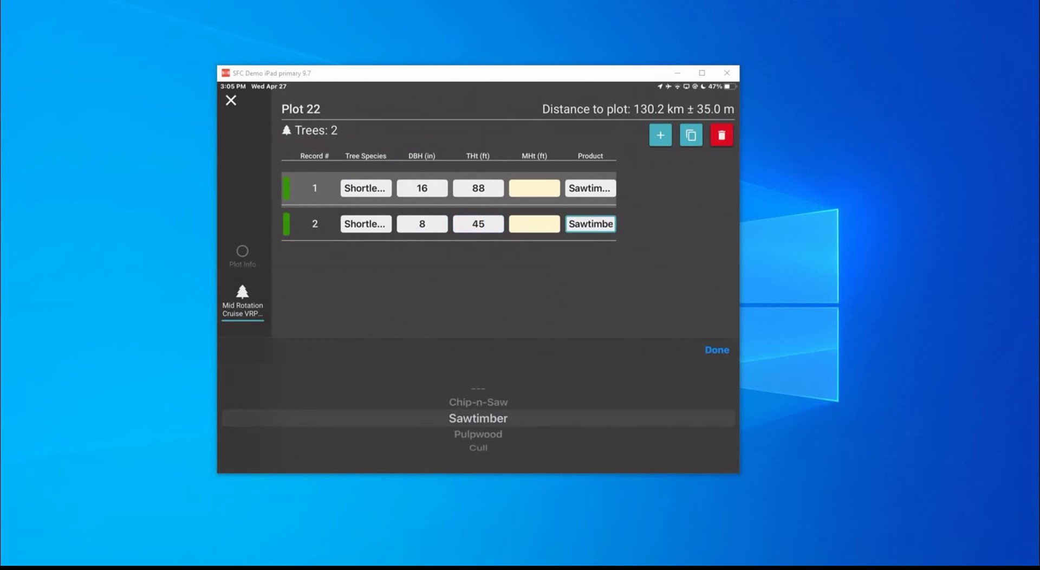
left_click(478, 434)
left_click(716, 349)
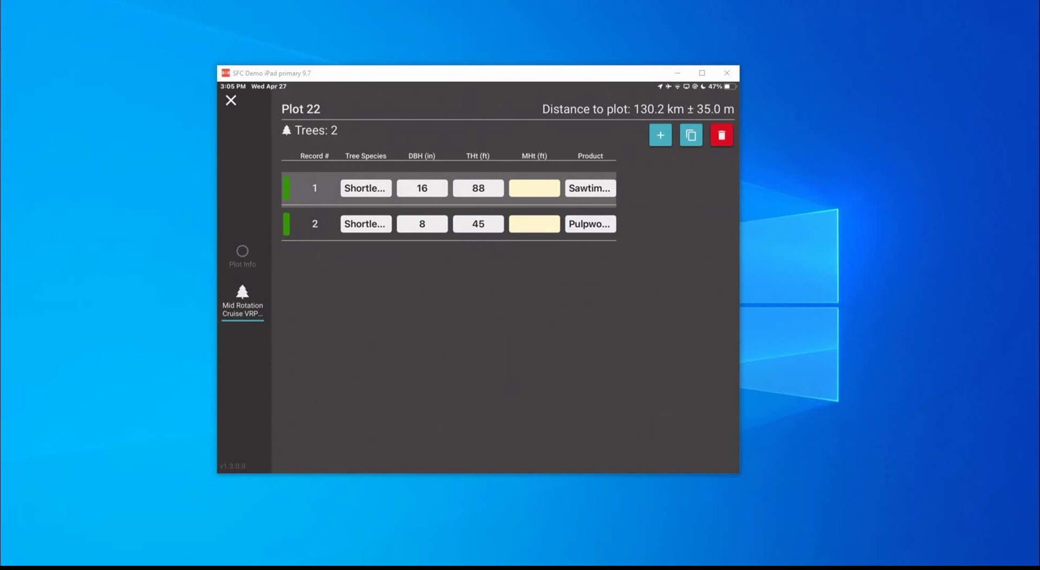
Close Plot 22 and sync the collected cruise data from the iPad
left_click(230, 100)
left_click(232, 105)
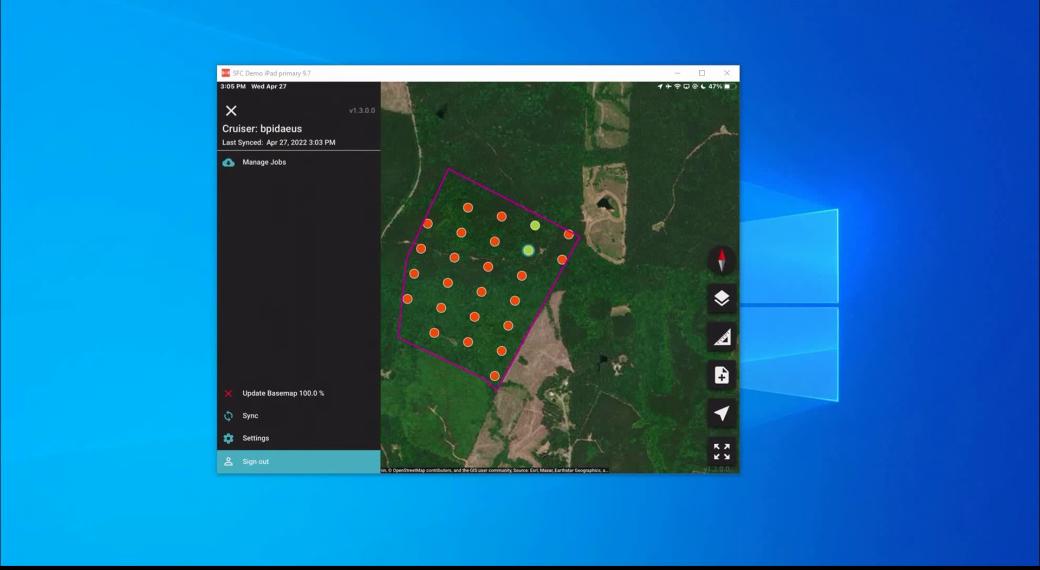
left_click(250, 415)
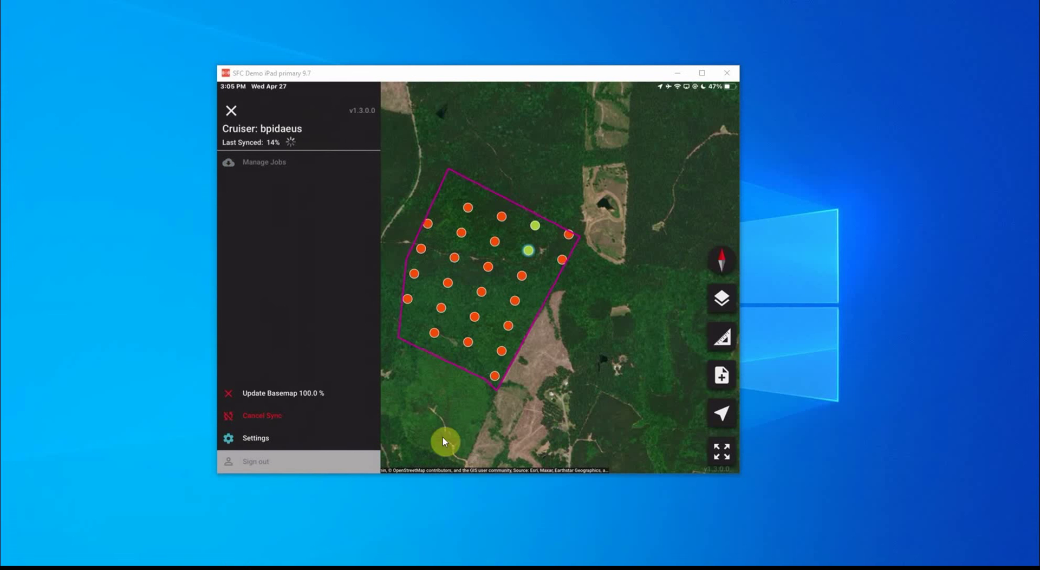
Switch to Prism in Chrome and examine the plots of stand 55241 on the map
mouse_move(66, 564)
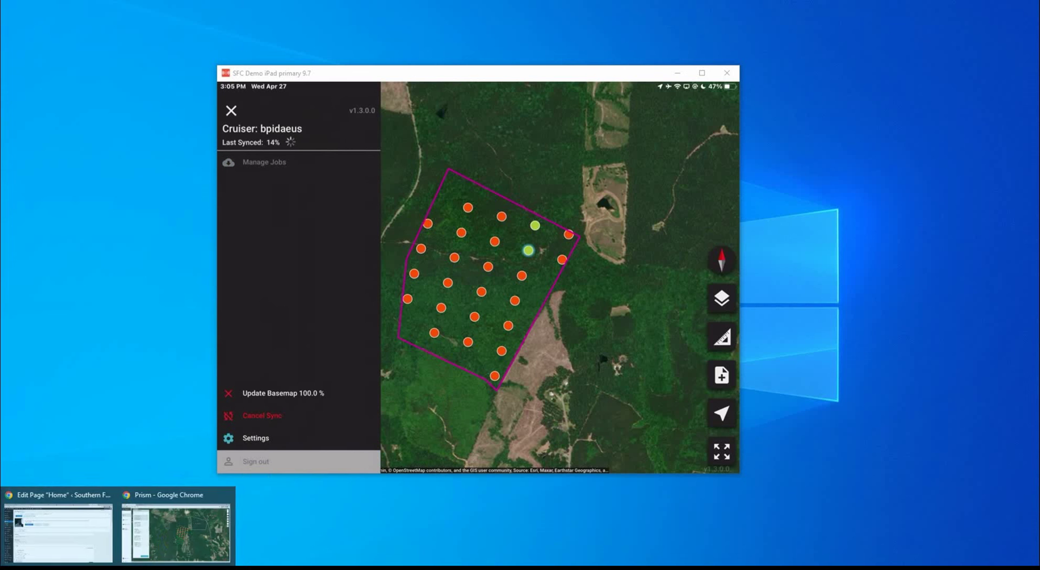
left_click(170, 544)
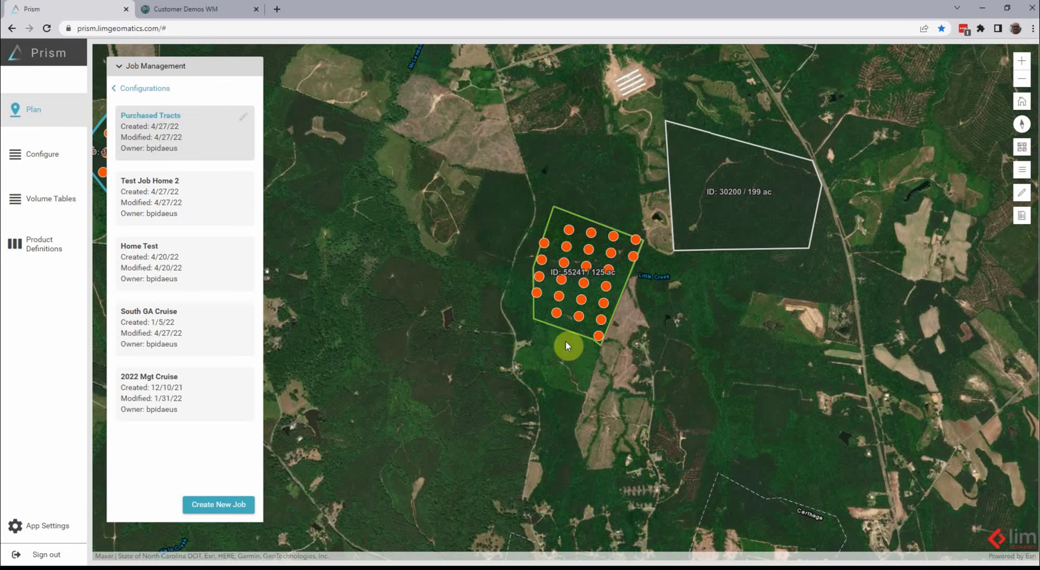
left_click_drag(655, 366, 592, 375)
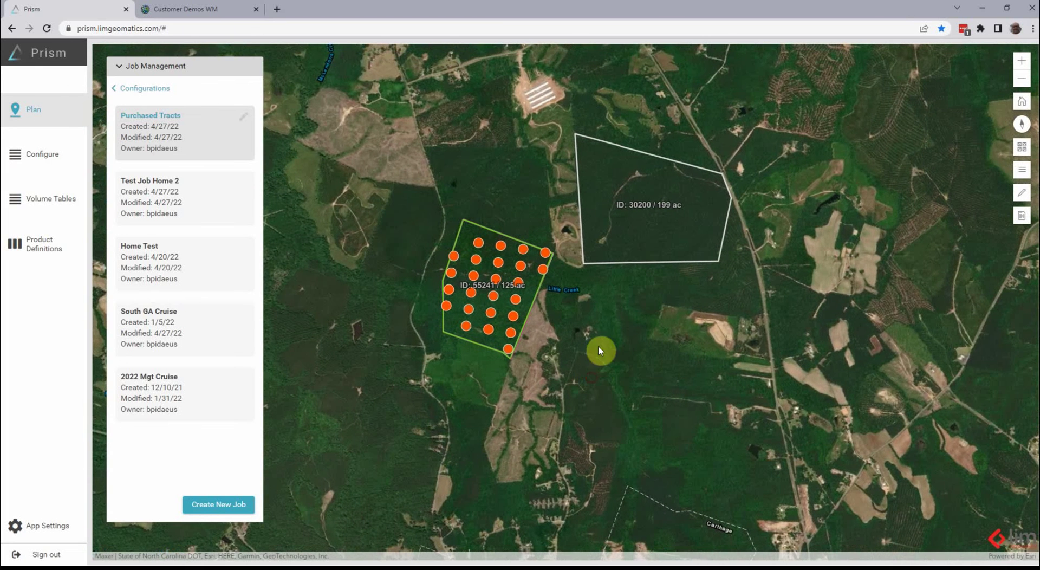
left_click_drag(592, 294, 632, 328)
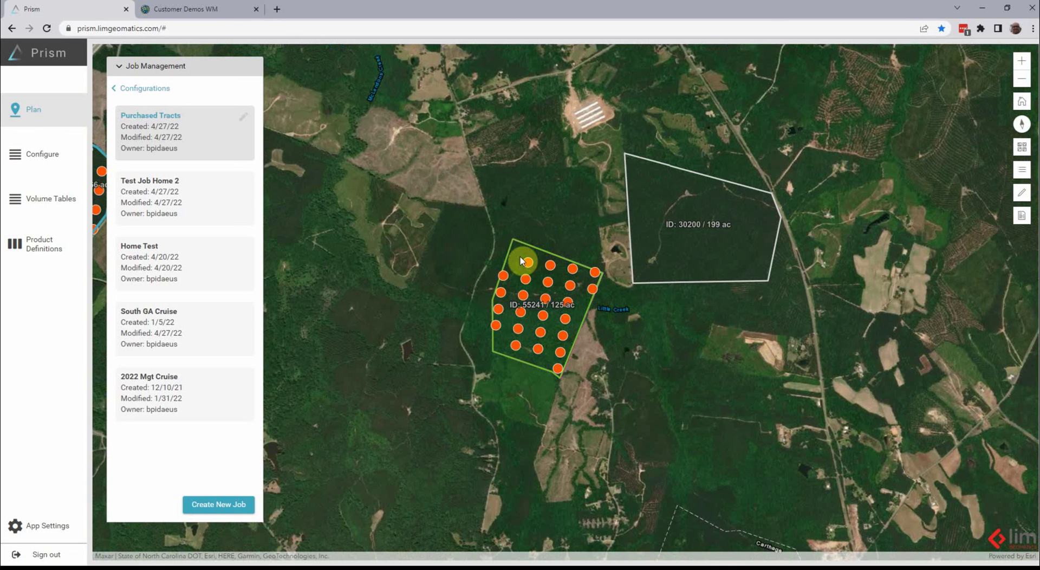
left_click_drag(565, 325, 584, 316)
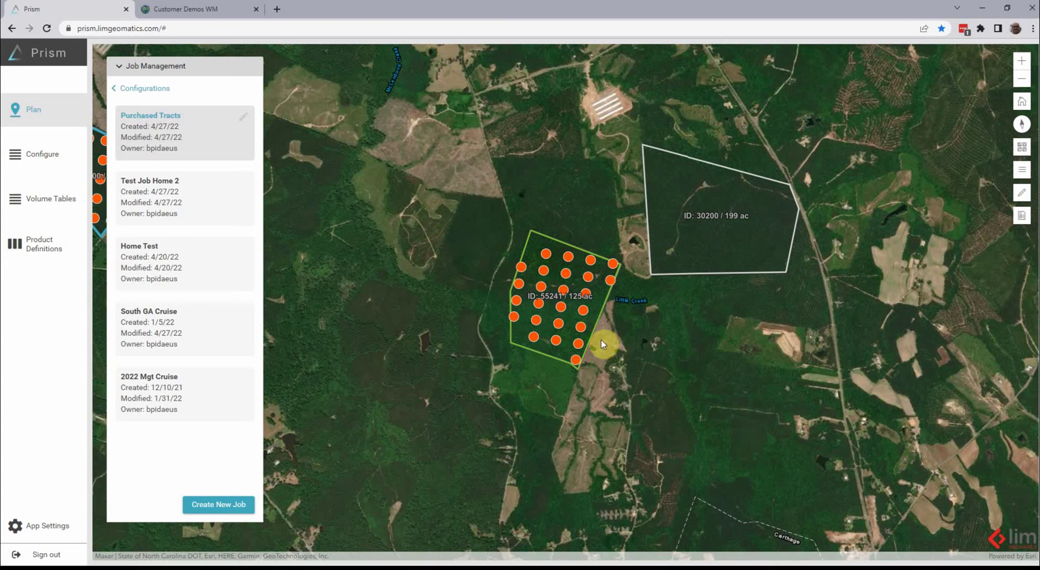
Zoom the Prism map around stand 55241 to refresh its plots and check which ones are marked completed
scroll(598, 317, "up", 2)
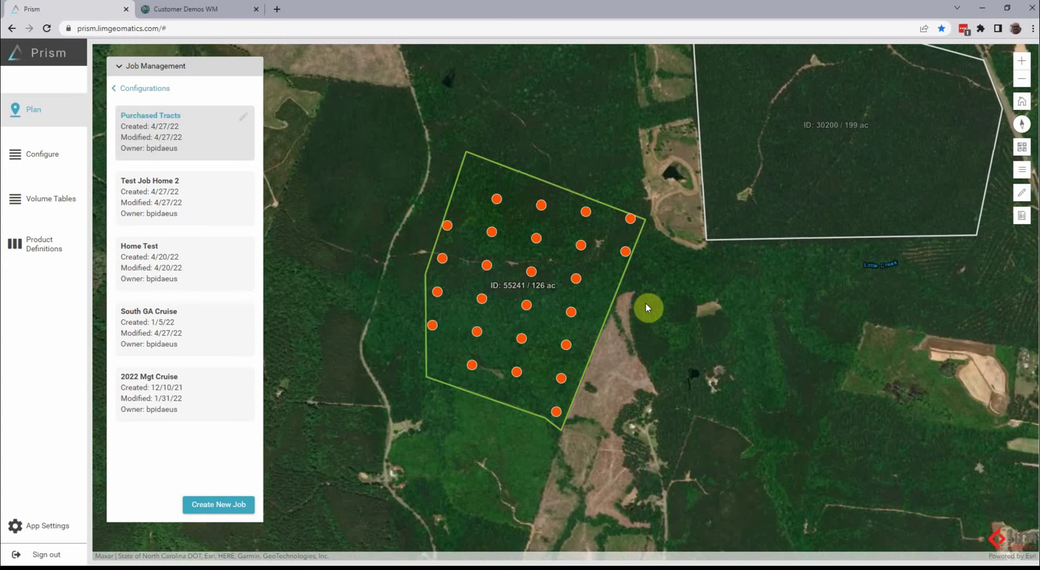
left_click_drag(648, 304, 620, 341)
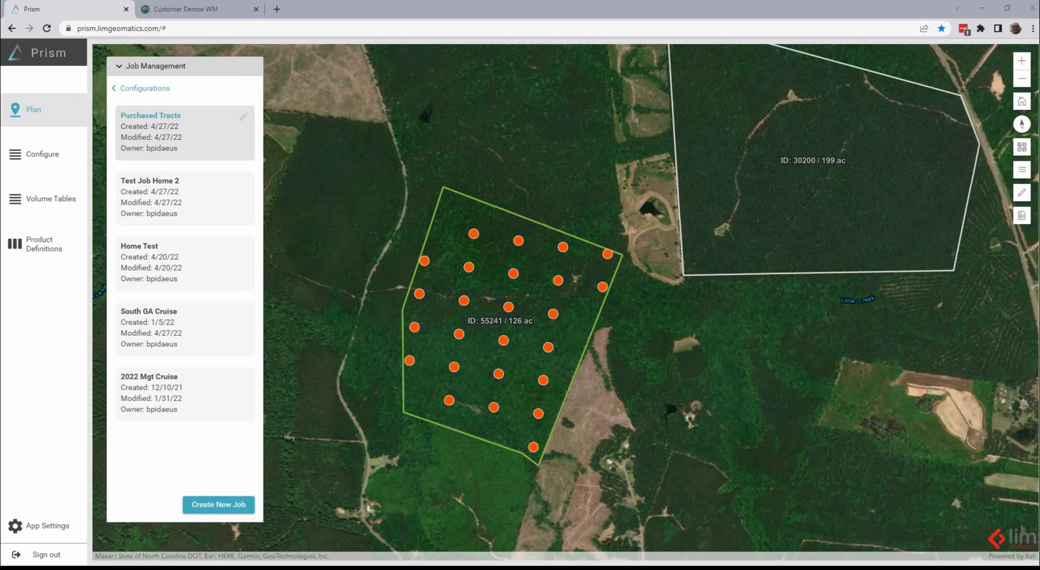
left_click_drag(373, 293, 443, 265)
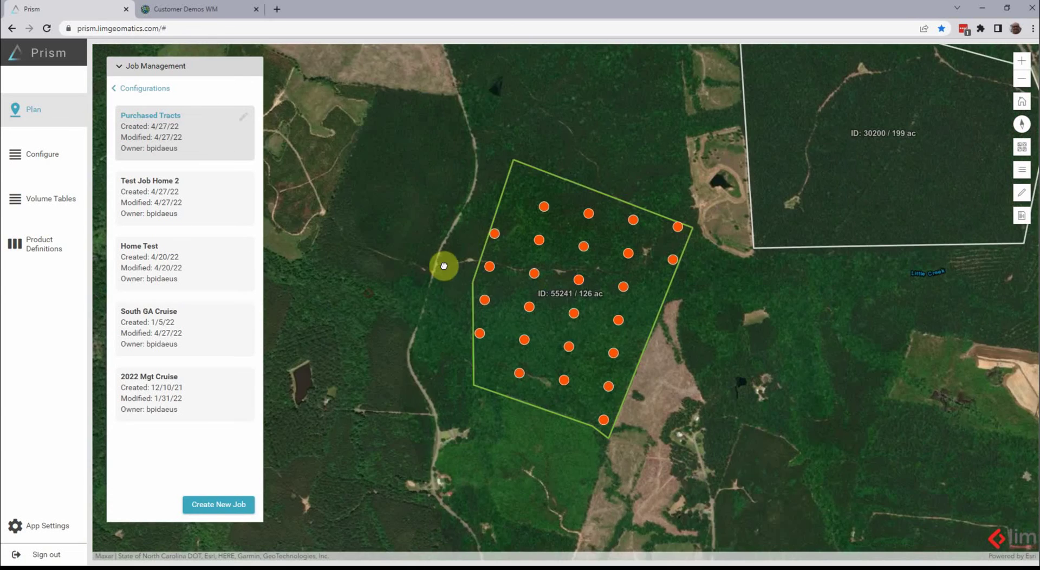
left_click_drag(564, 290, 508, 323)
scroll(511, 324, "down", 1)
scroll(511, 323, "down", 2)
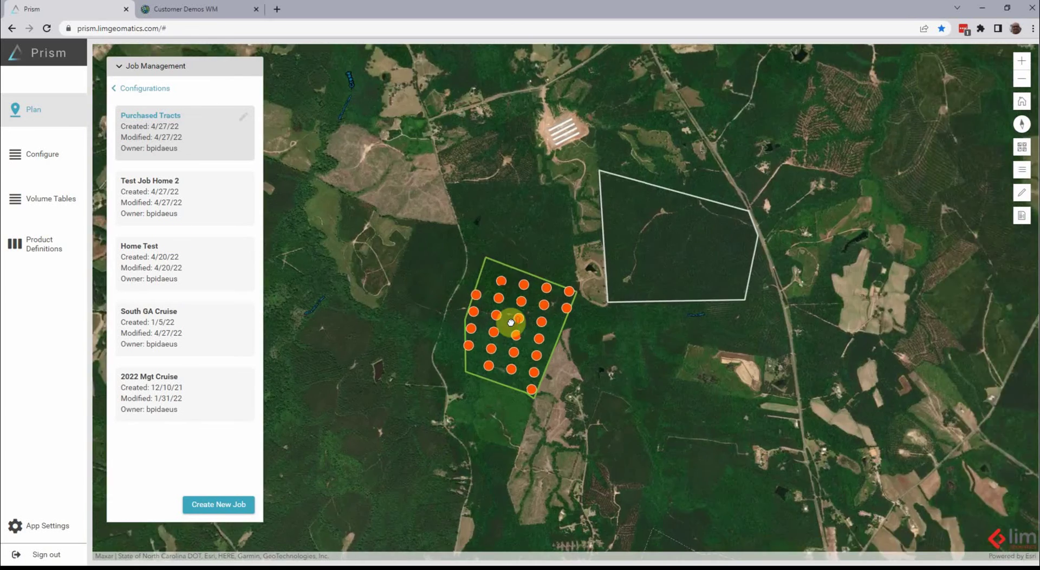
scroll(536, 317, "up", 2)
left_click(578, 253)
left_click(576, 287)
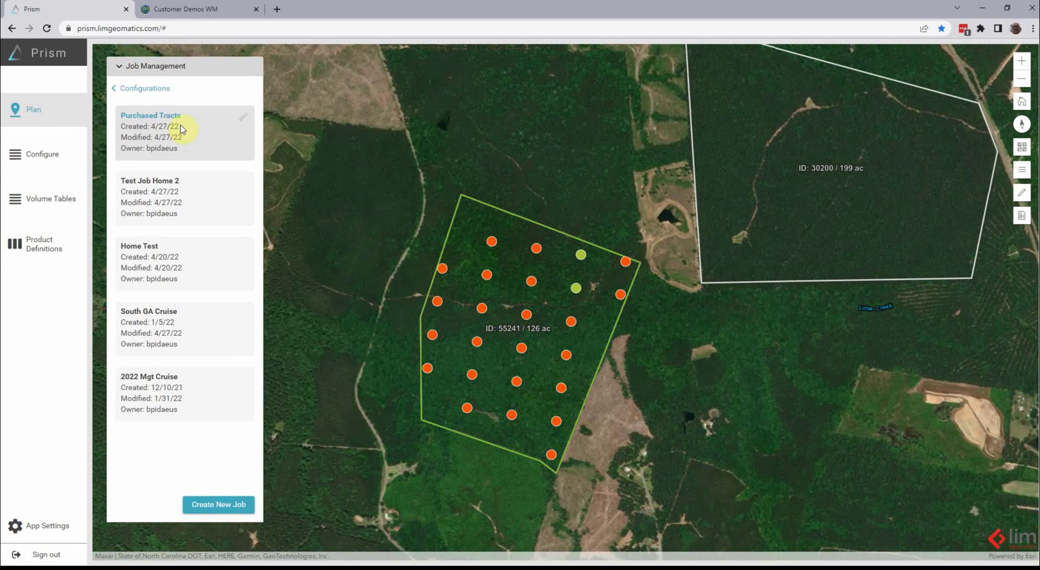
Open the configuration's inventory report for the Purchased Tracts job, review its species and product figures, and close it
left_click(154, 88)
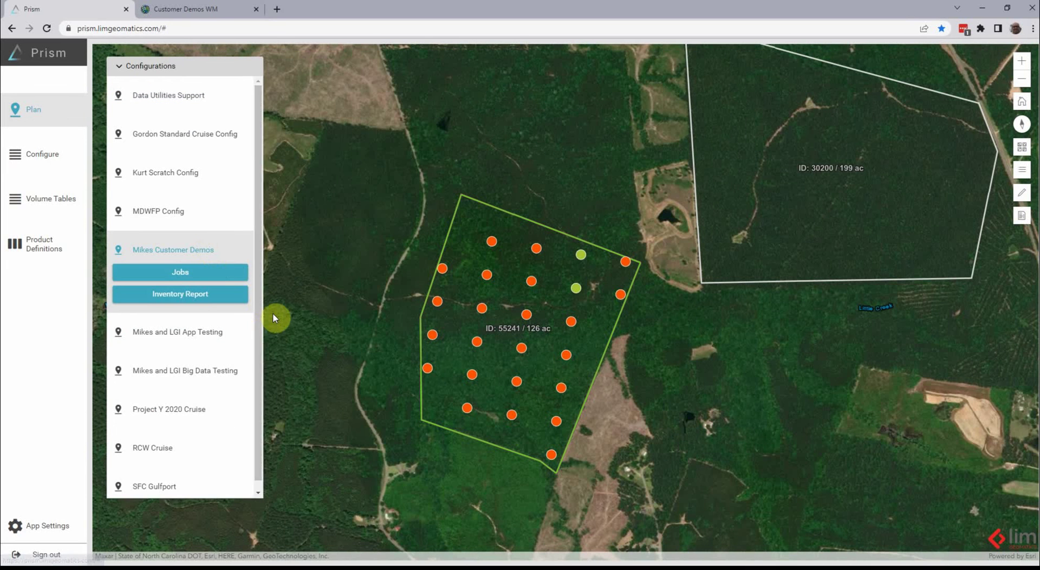
left_click(227, 299)
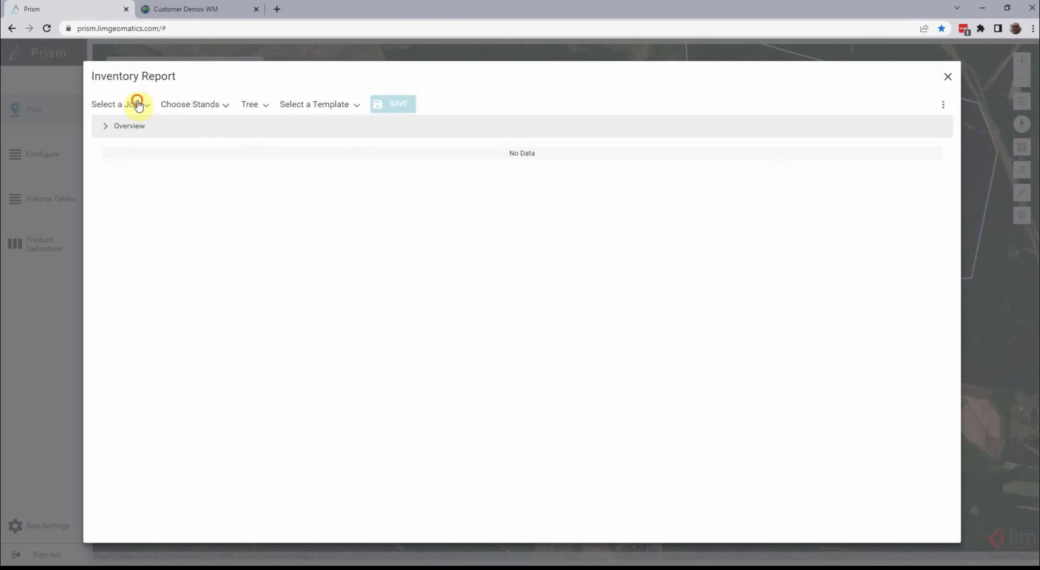
left_click(138, 104)
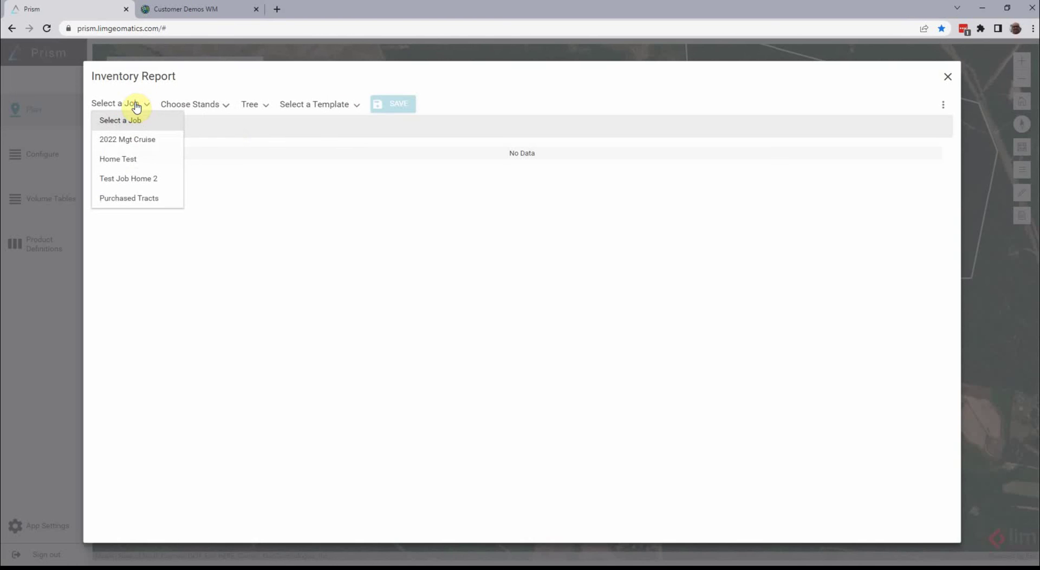
left_click(117, 199)
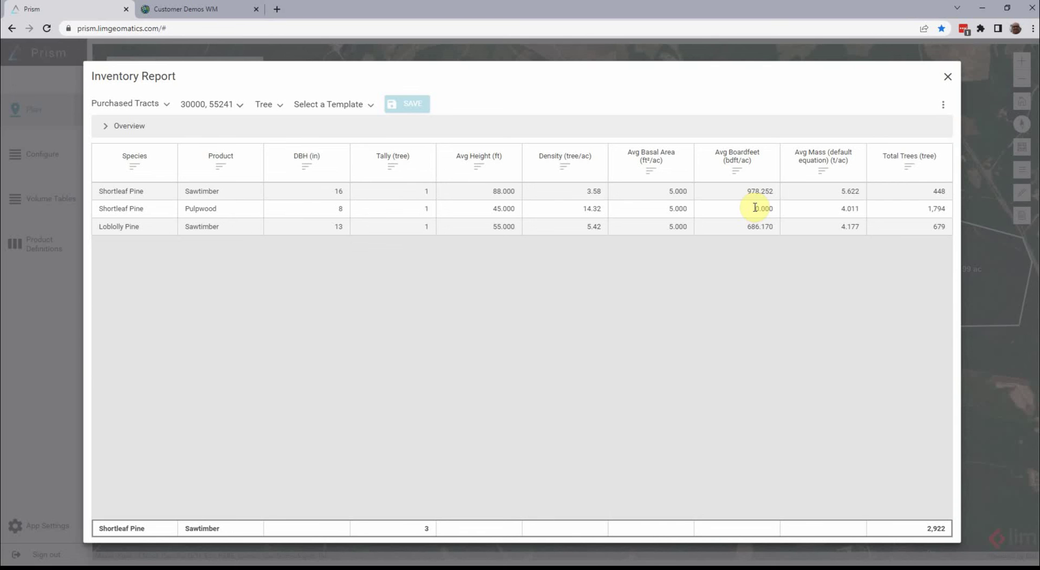
left_click(948, 80)
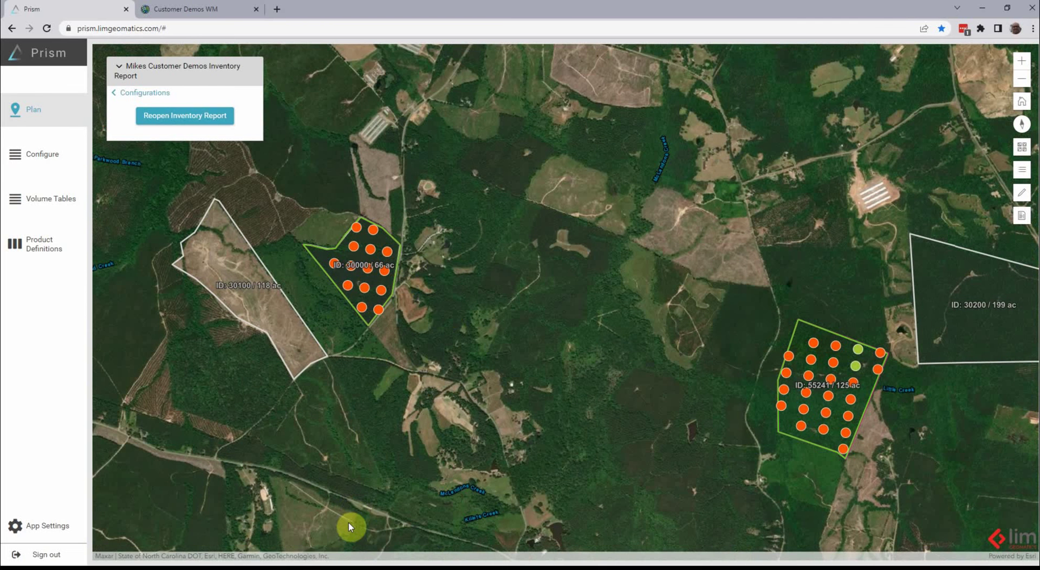
Switch to the Customer Demos WM map in ArcGIS Pro and examine the plot statuses in stand 55241
mouse_move(338, 567)
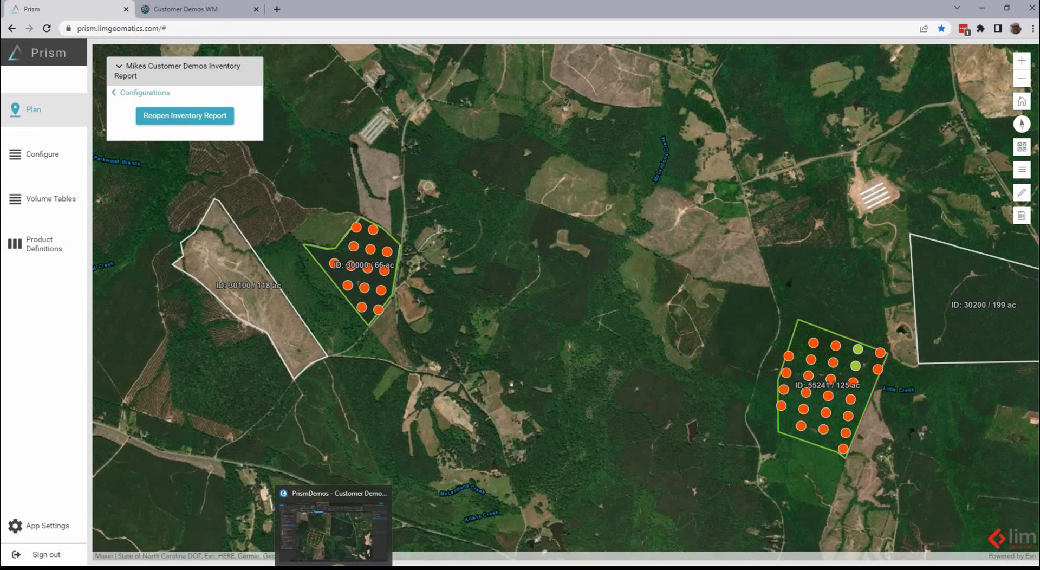
left_click(368, 506)
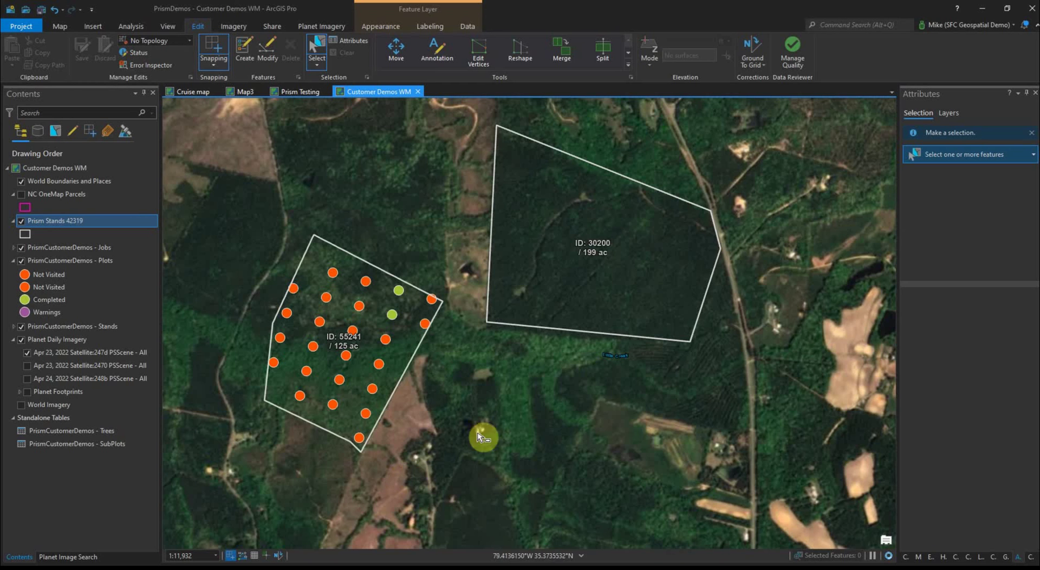
scroll(395, 343, "up", 2)
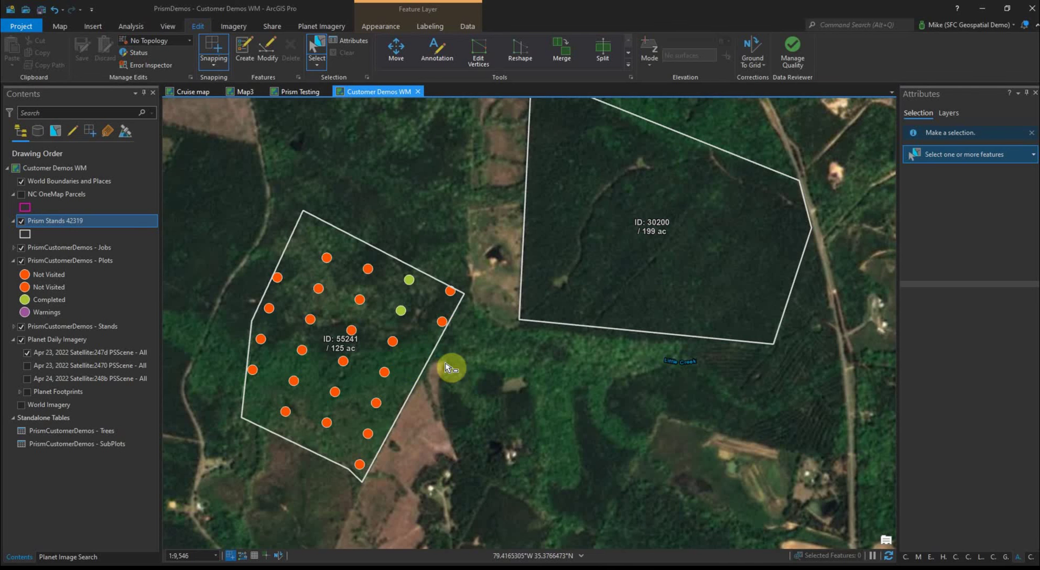
left_click(480, 392)
left_click_drag(481, 397, 580, 373)
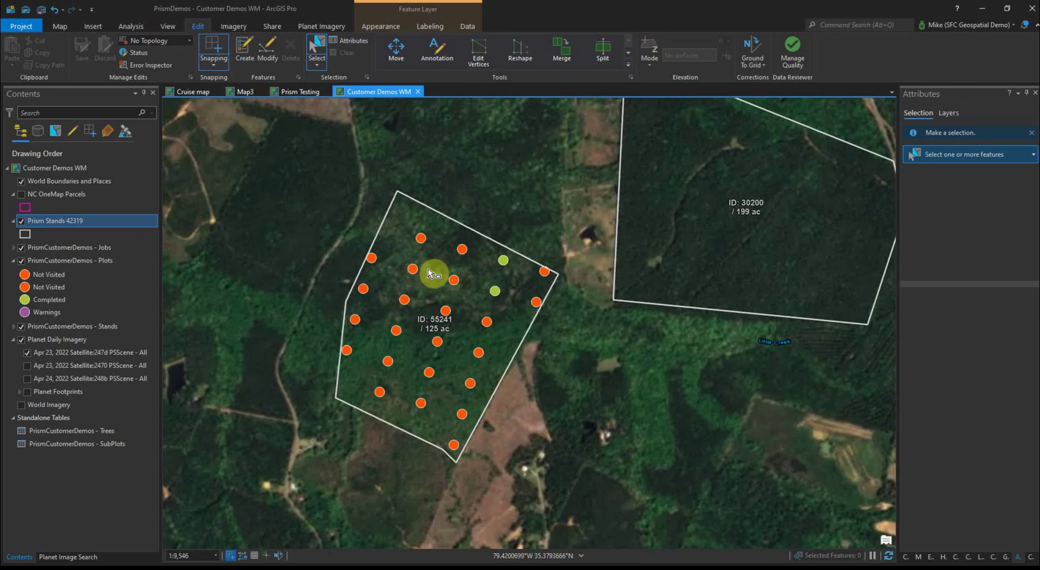
Hide the Apr 23, 2022 Satellite:247d imagery and show it again to view stand 55241 with and without it
left_click(26, 352)
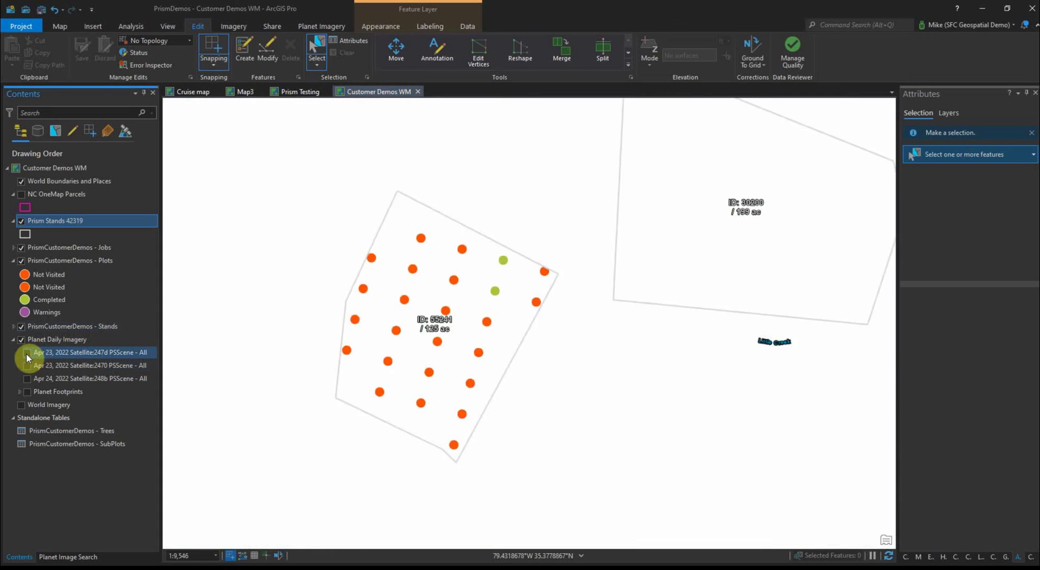
left_click(26, 352)
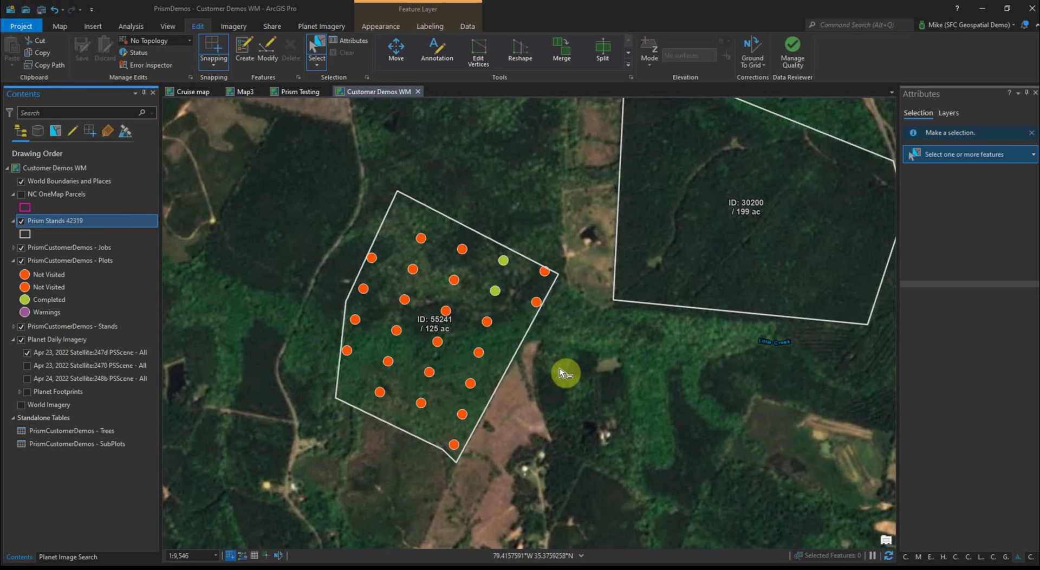
left_click_drag(572, 347, 537, 334)
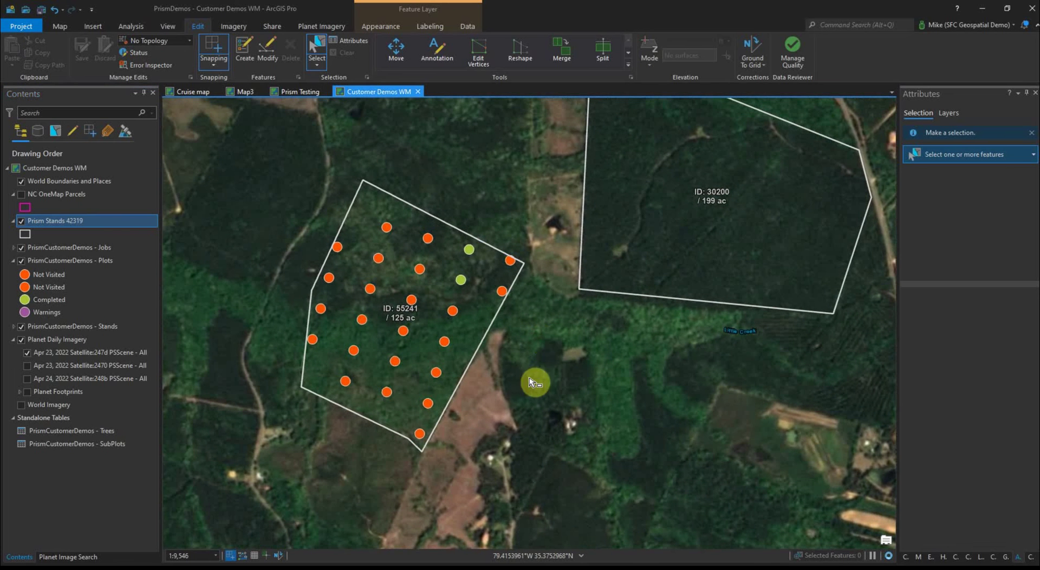